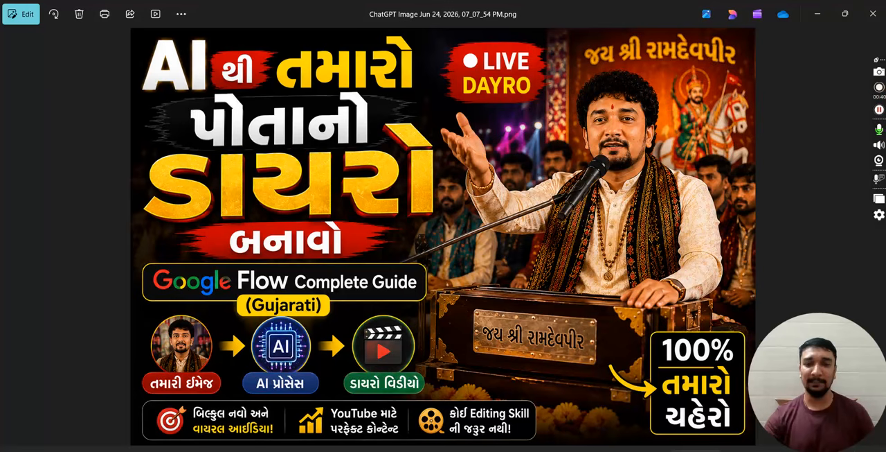
- Play the sample video Initial_Scene_-_2026-06-24_202606241923.mp4 from the Downloads folder, then close the player and minimize the file window
mouse_move(380, 450)
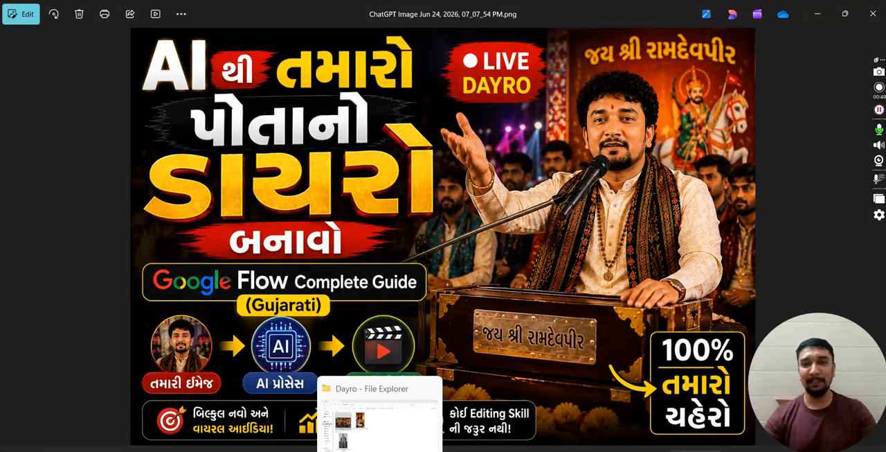
left_click(380, 416)
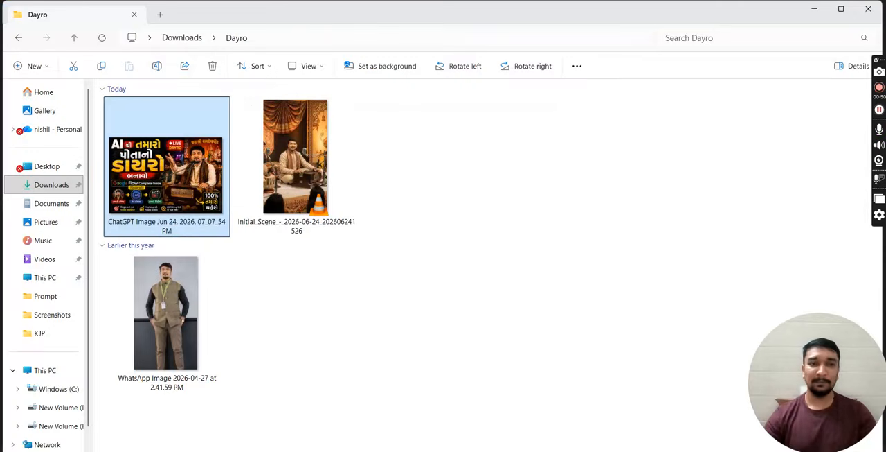
left_click(197, 40)
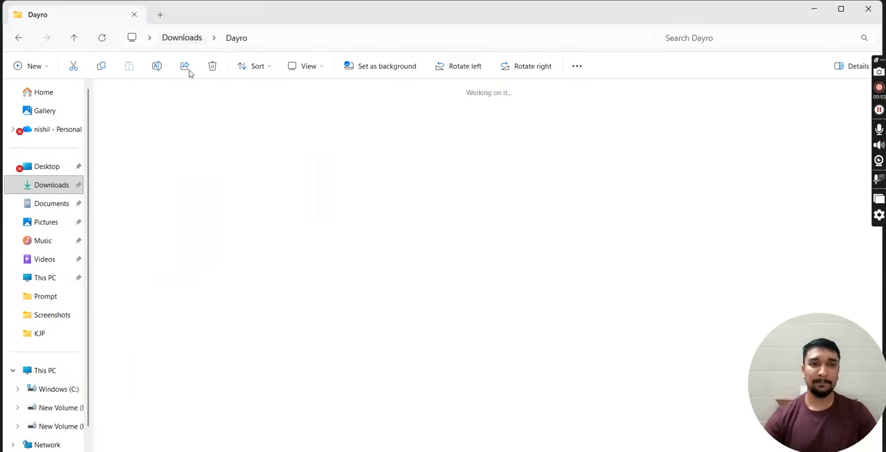
double_click(144, 124)
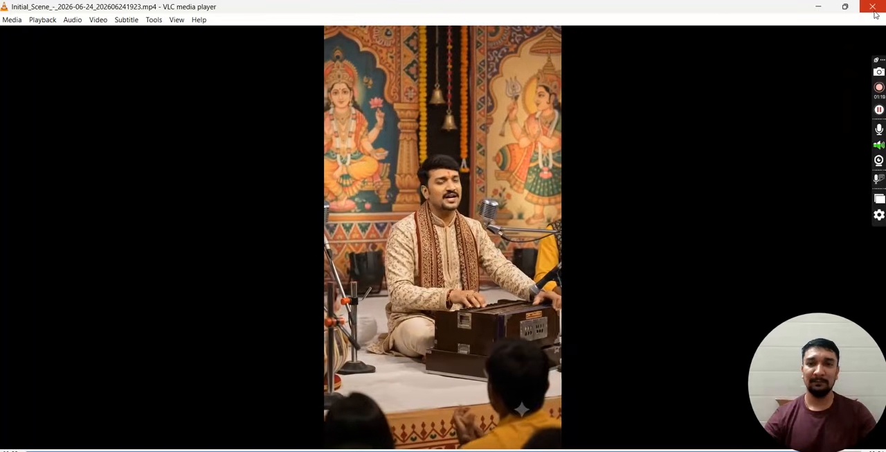
left_click(874, 9)
left_click(816, 11)
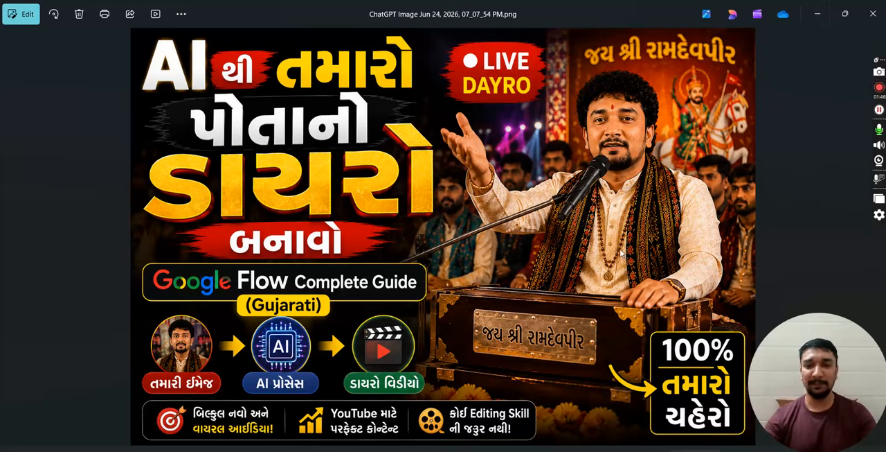
- Switch to ChatGPT in the browser and begin the message with "mane dayra mate prompt joiae chhe jema"
left_click(606, 449)
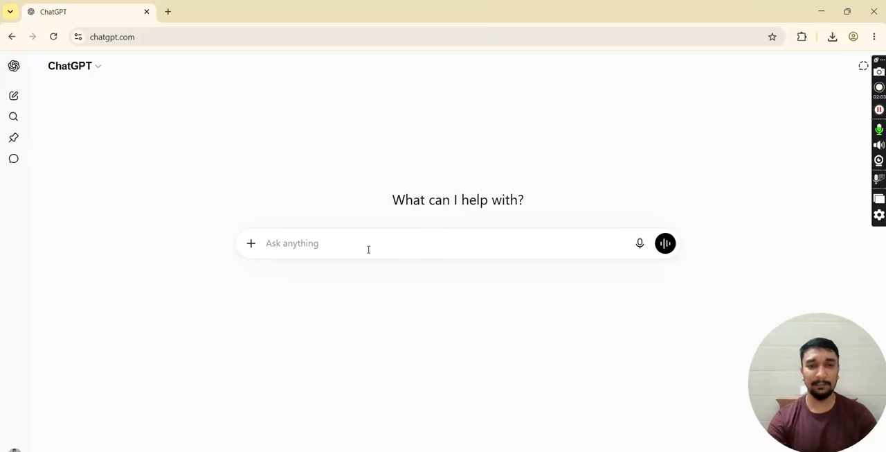
type("mare")
key("BackSpace")
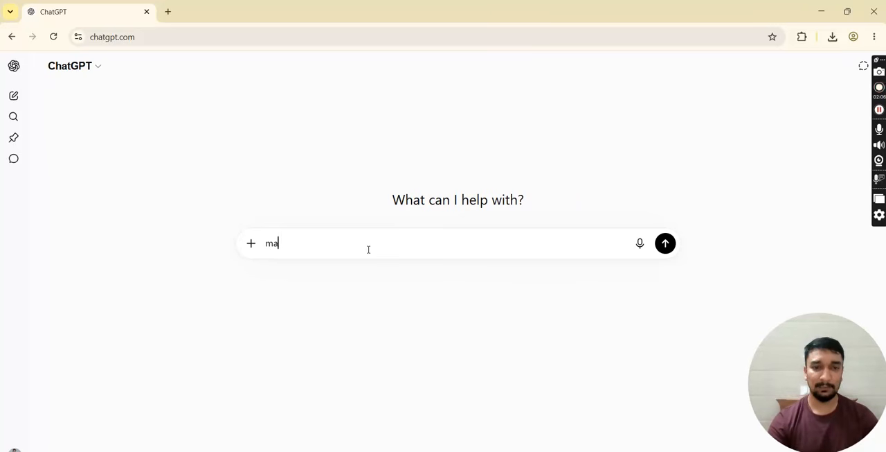
type("ne ")
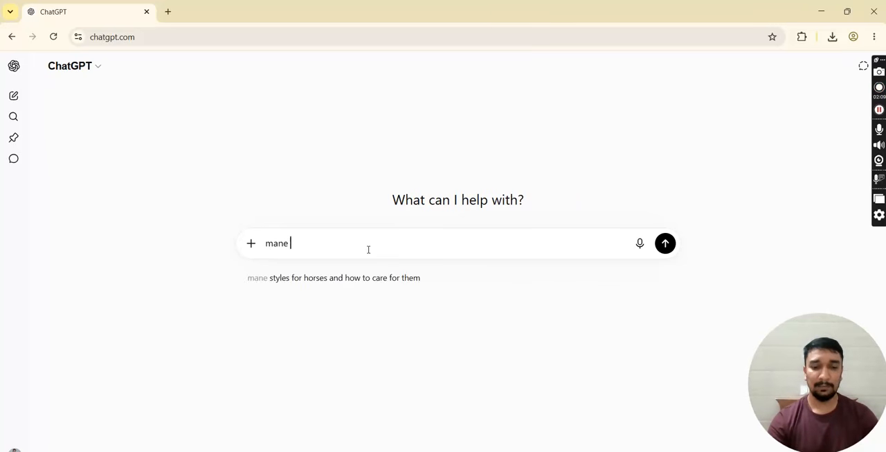
type("dayra")
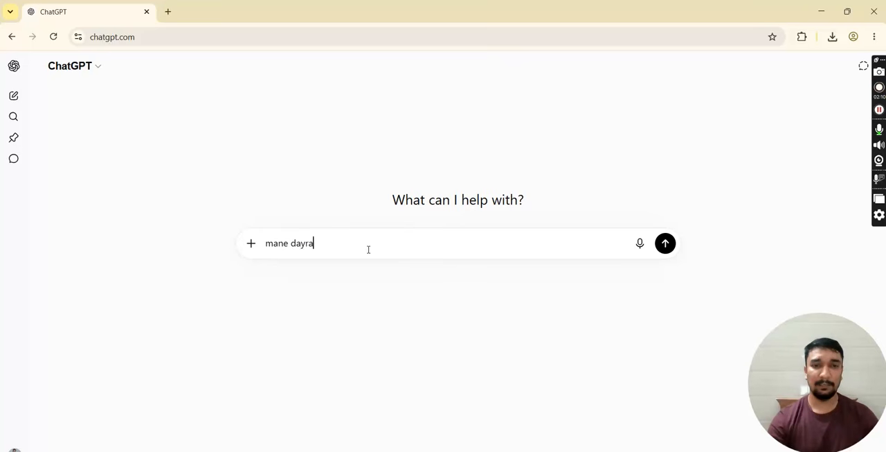
type(" mate ")
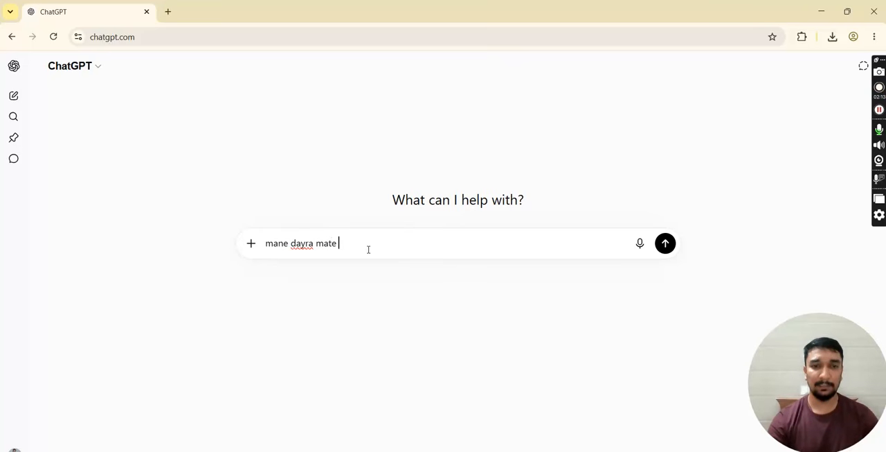
type("pro")
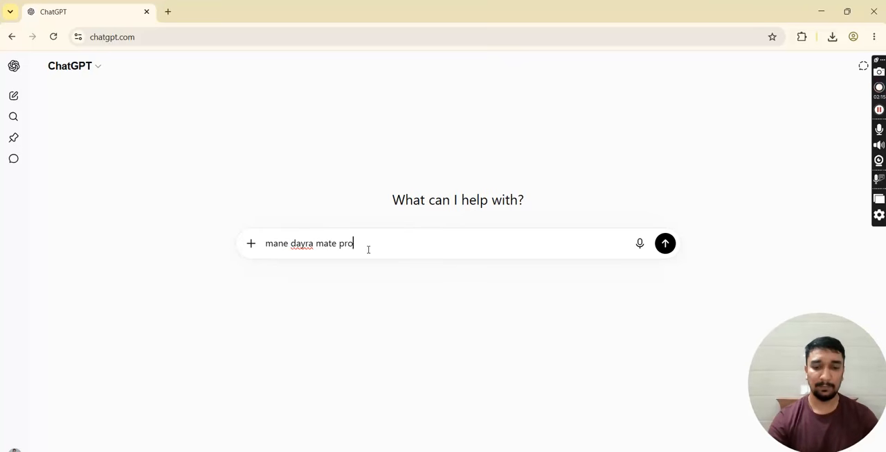
type("mpt joiae c")
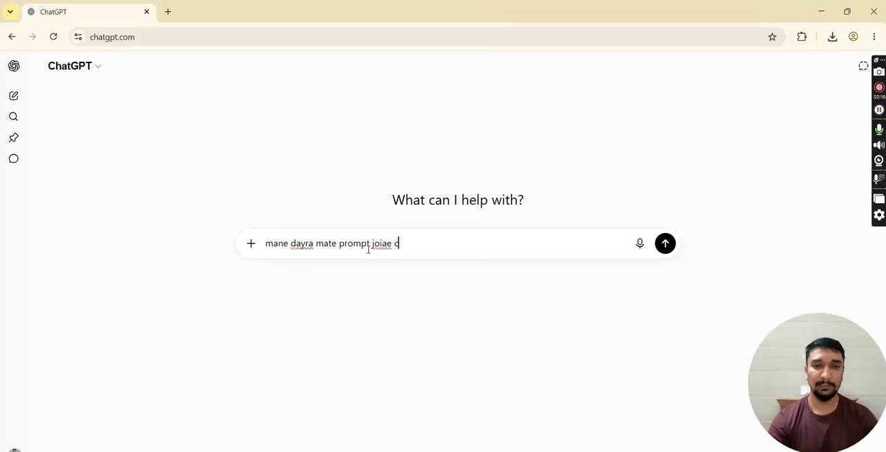
type("hhe jema a")
key("BackSpace")
- Continue the message with "hu je image upload kris ae as a Kalakas work karse ane"
type("hu")
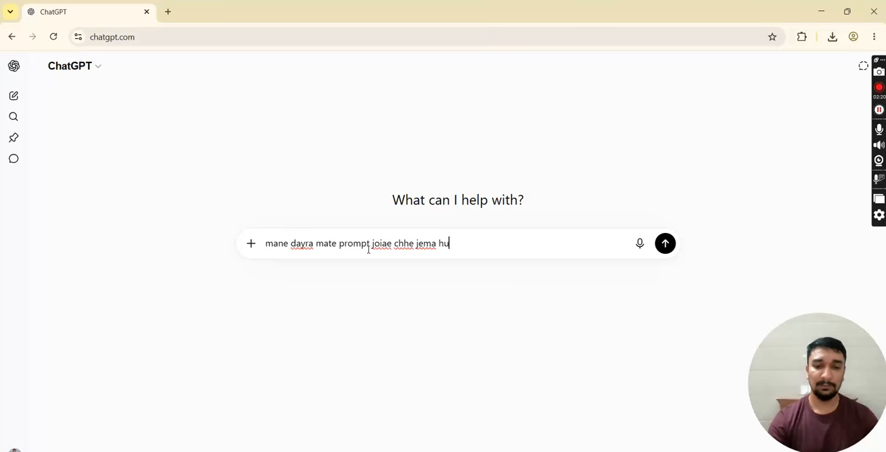
type(" je image ")
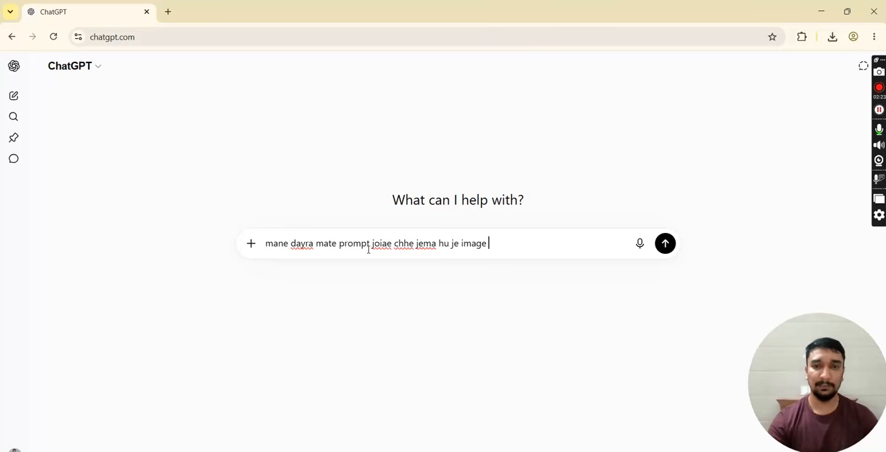
type("upload ")
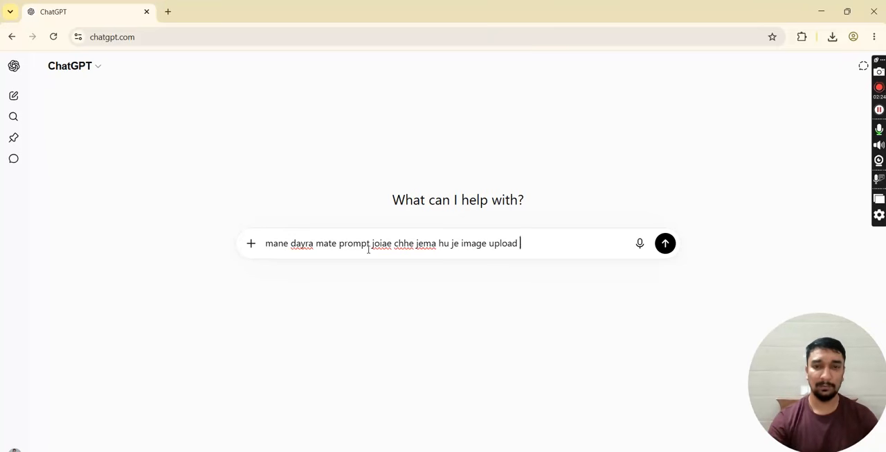
type("kris ae")
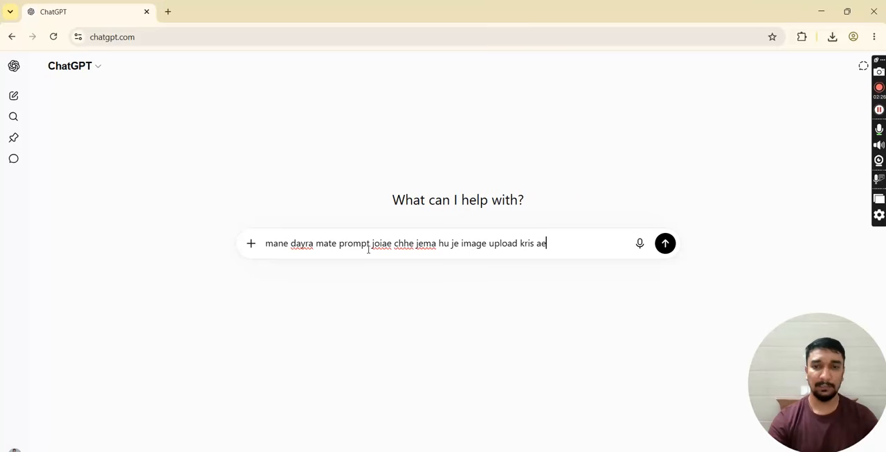
type(" as a Ka")
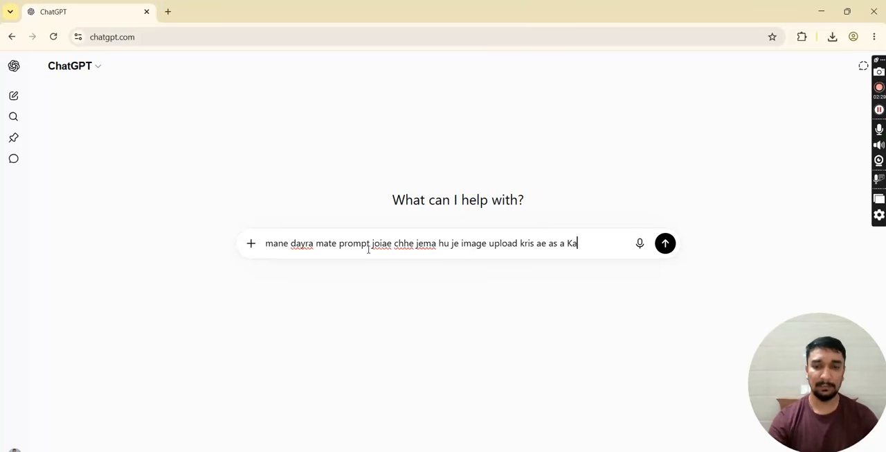
type("lakas wor")
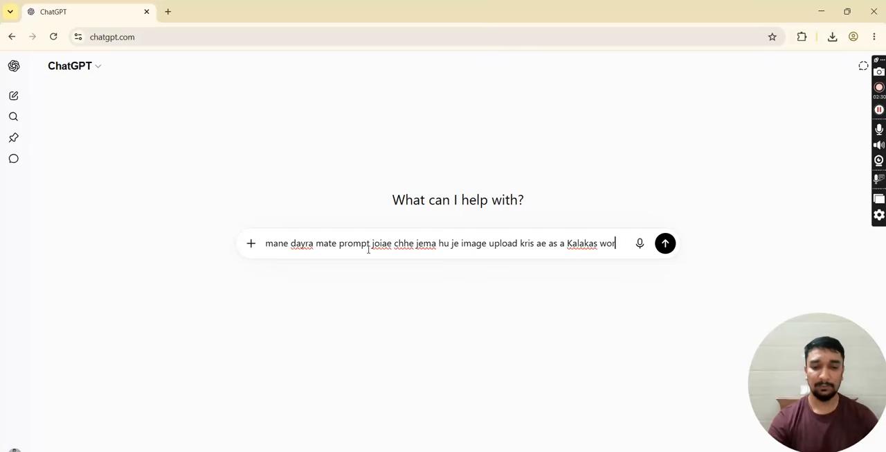
type("k karse ane")
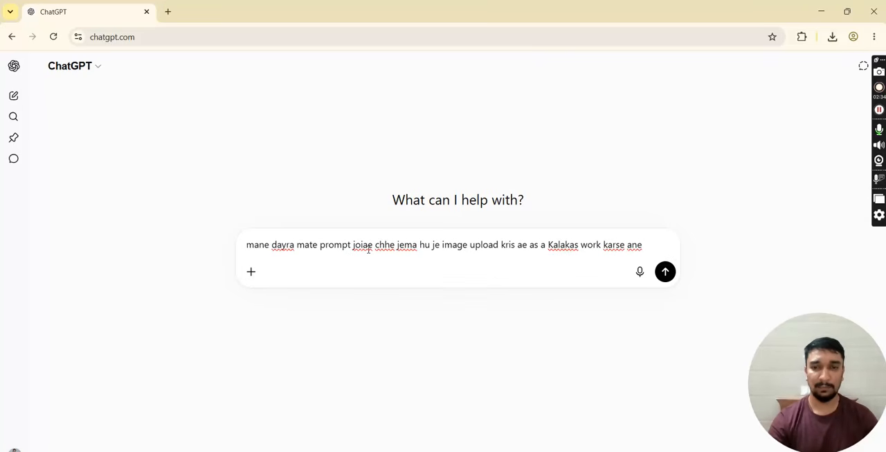
type(" ae stage par ")
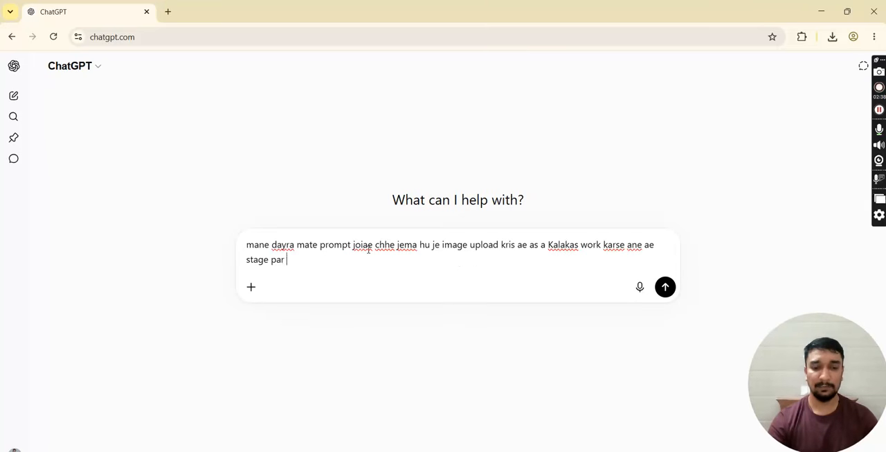
type("hase eni ")
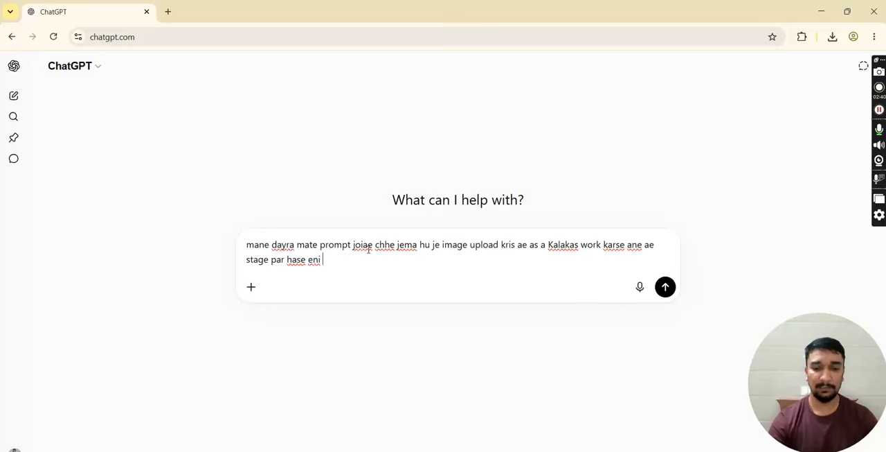
type("same akhi ")
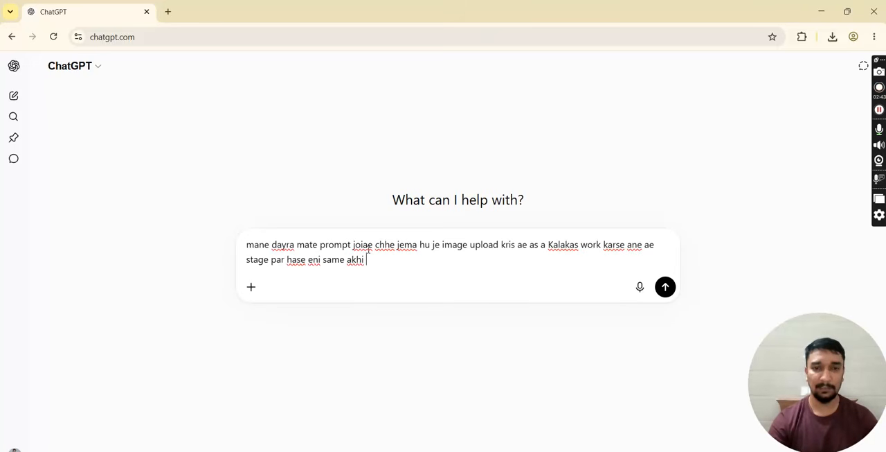
type("audience ")
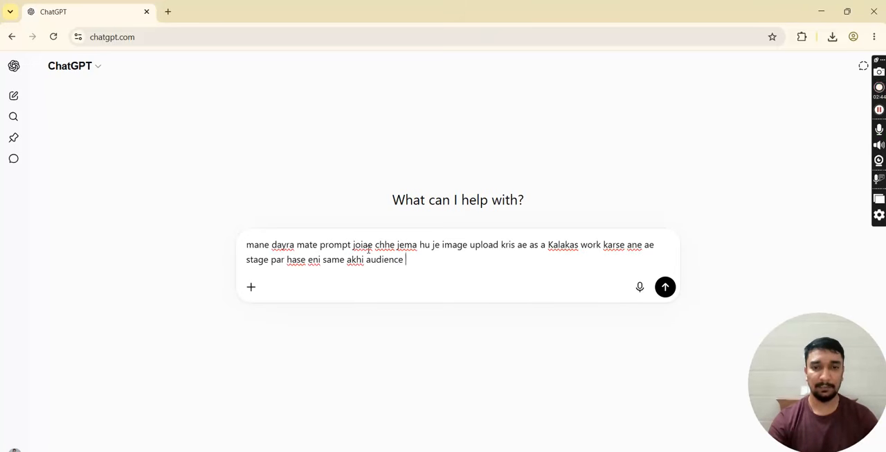
type("ene sa")
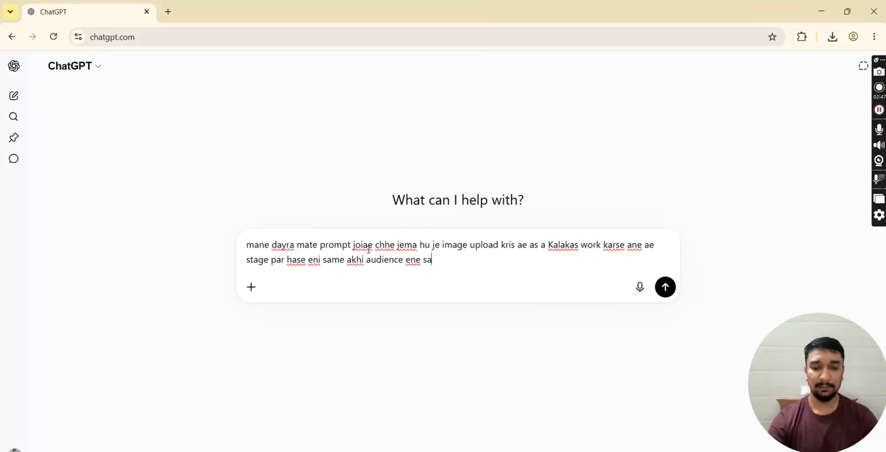
type("mbhdi ne")
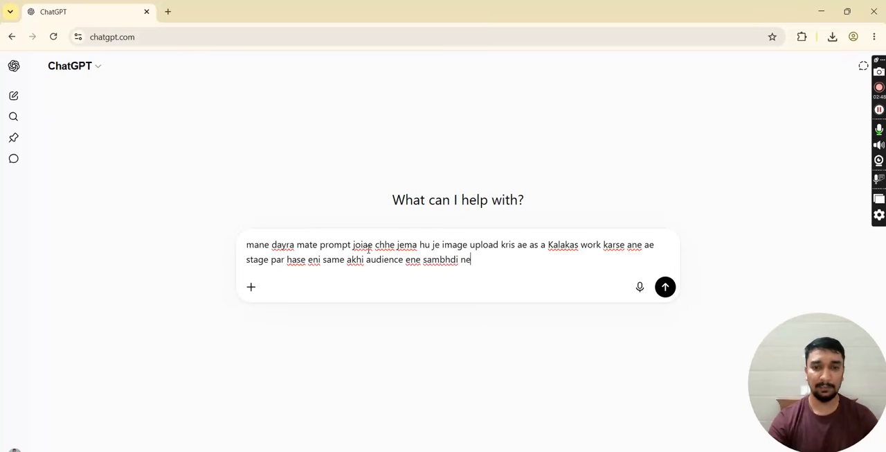
type(" cheer kr")
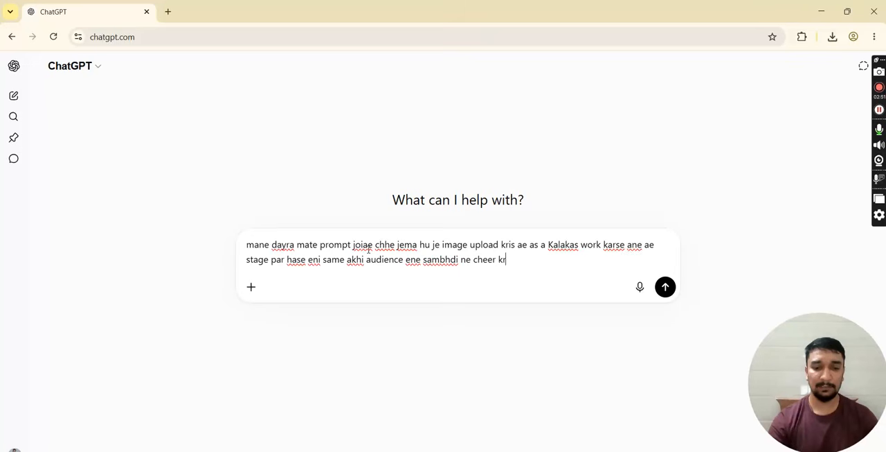
type("ti hase")
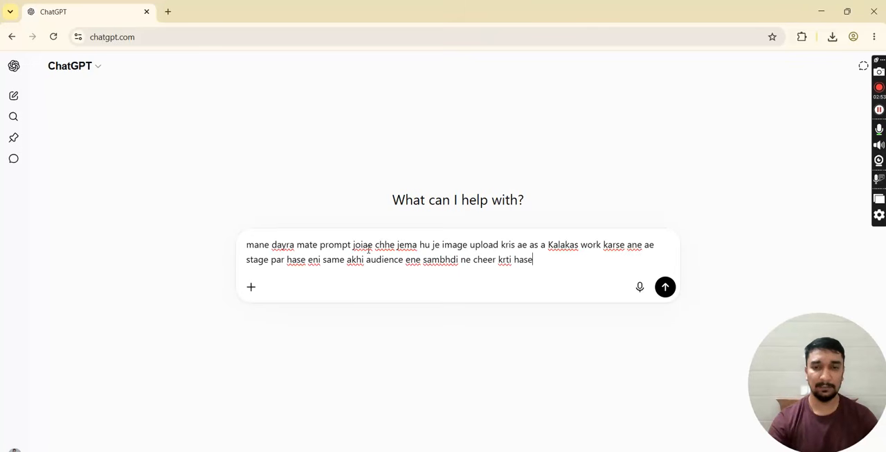
type(".")
- Leave a blank line and start a second paragraph with "je pan image hu upload kris ae image ni consistancy"
key("shift+Return")
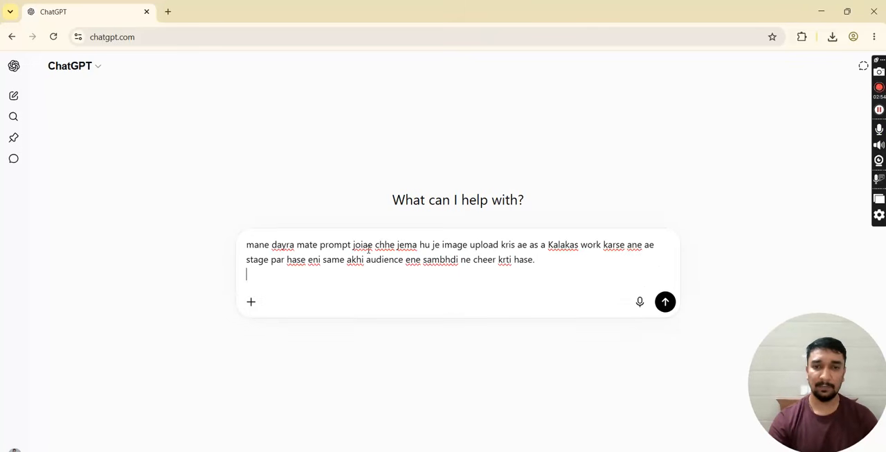
key("shift+Return")
type("je pani")
key("BackSpace")
key("BackSpace")
type("n image hu upload kris ae image ni consi")
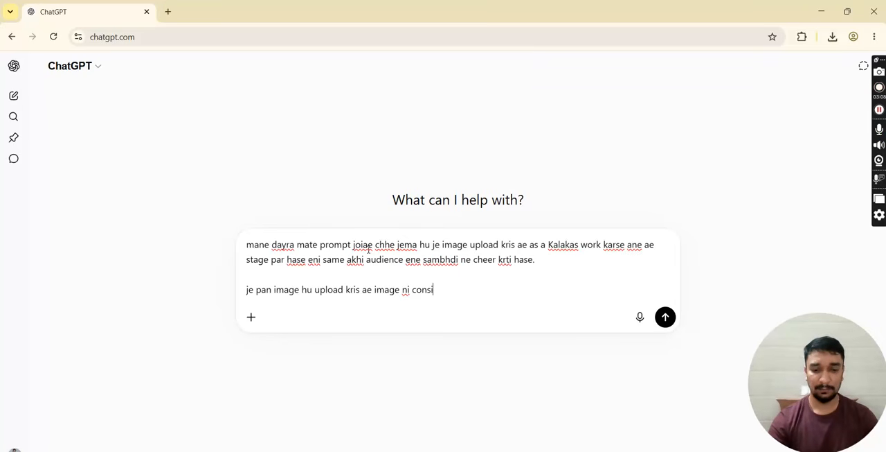
type("stanc")
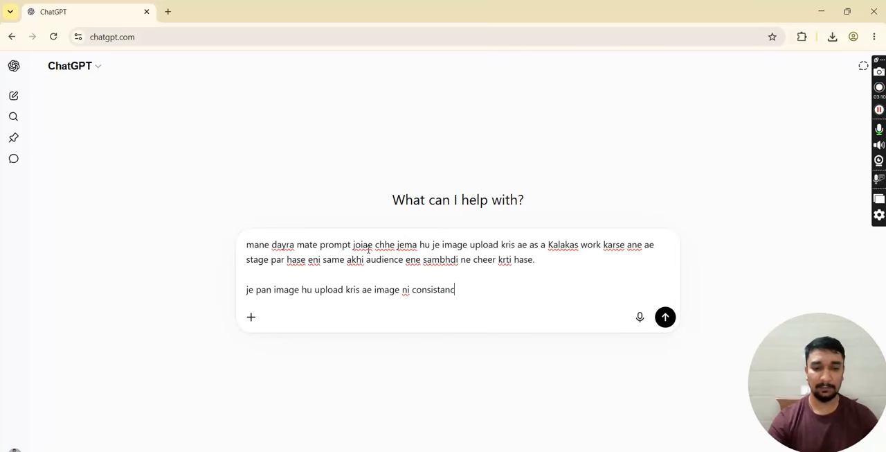
type("y etl")
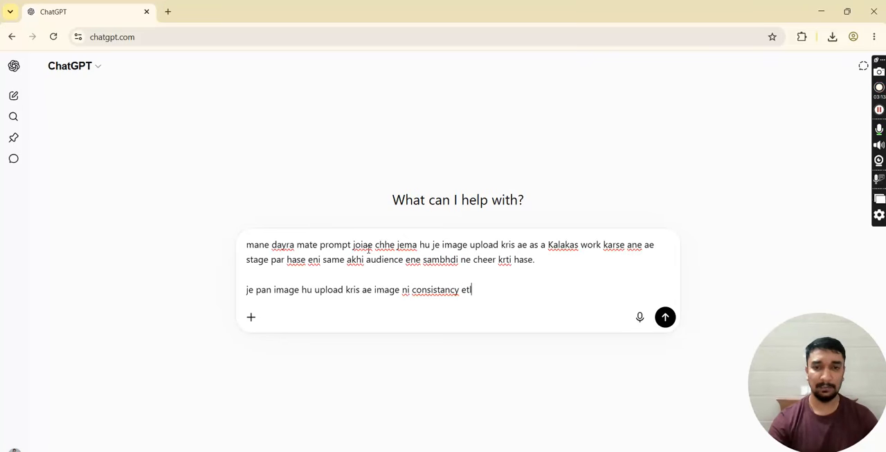
type("e ke ae ")
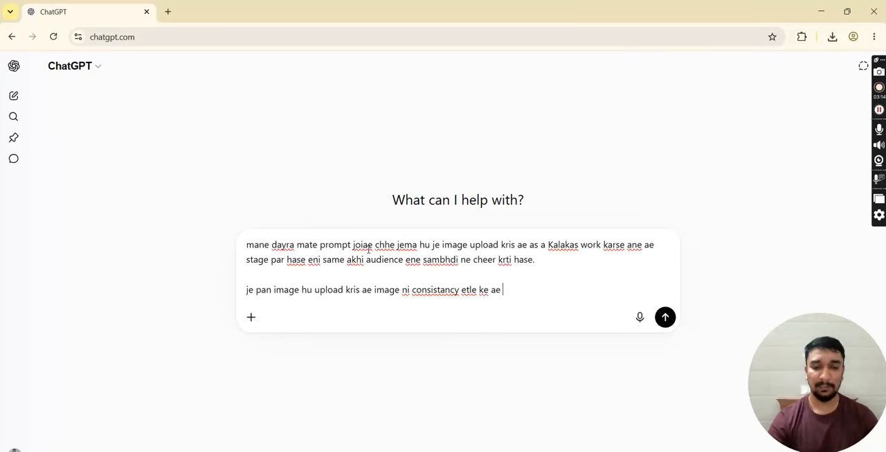
type("image ni ")
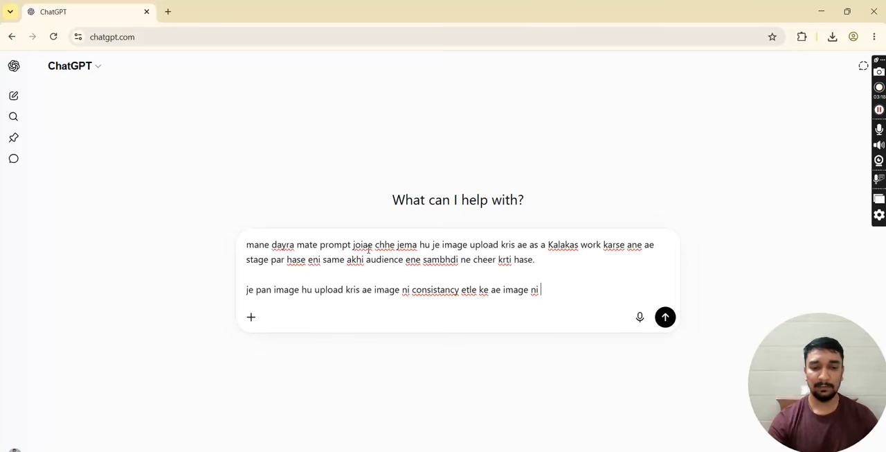
type("face s")
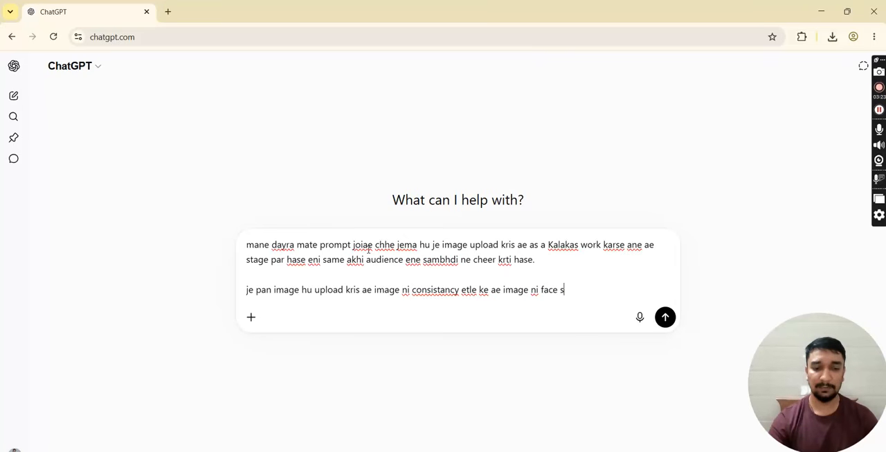
type("ej pan ")
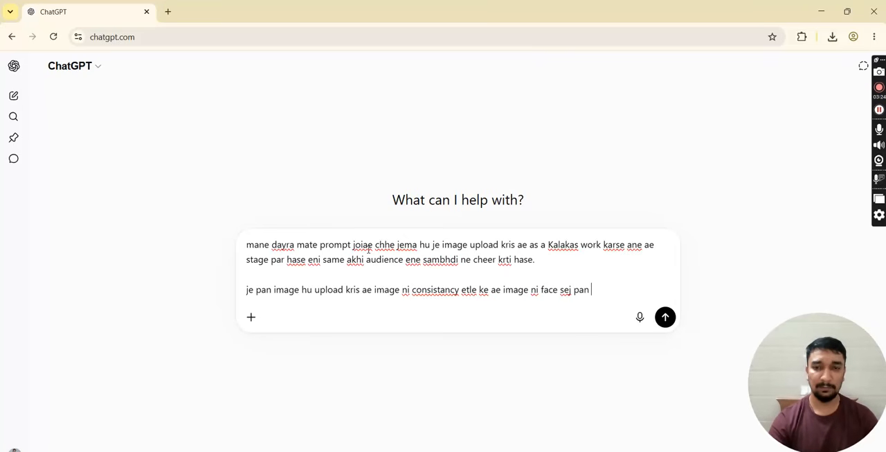
type("badlv")
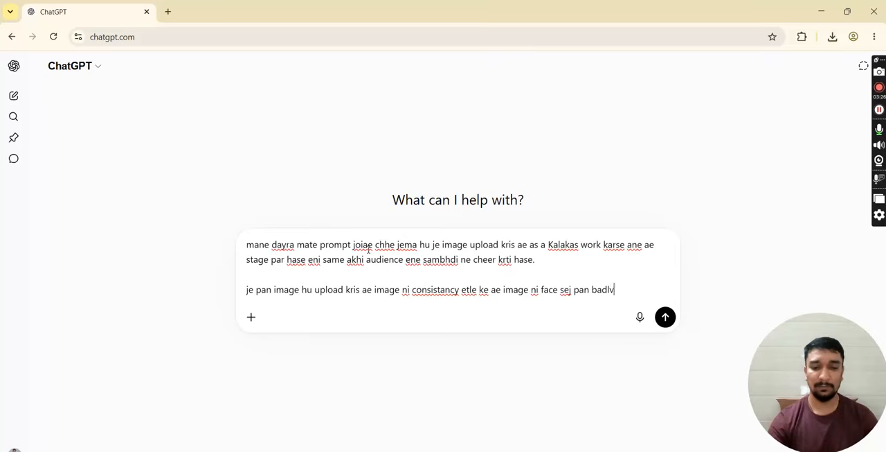
type("o na joia")
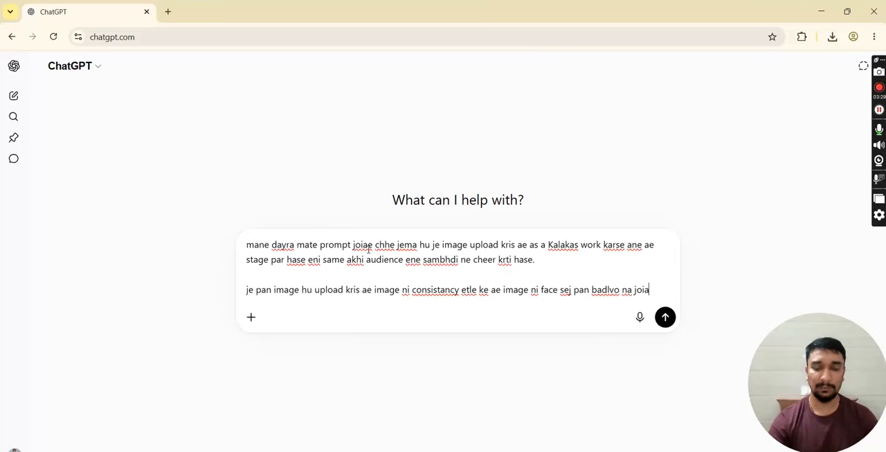
type("e as u")
- Finish the second paragraph with "as usual 100% face je image ma apyo hase ej hovo joiae."
type("s us")
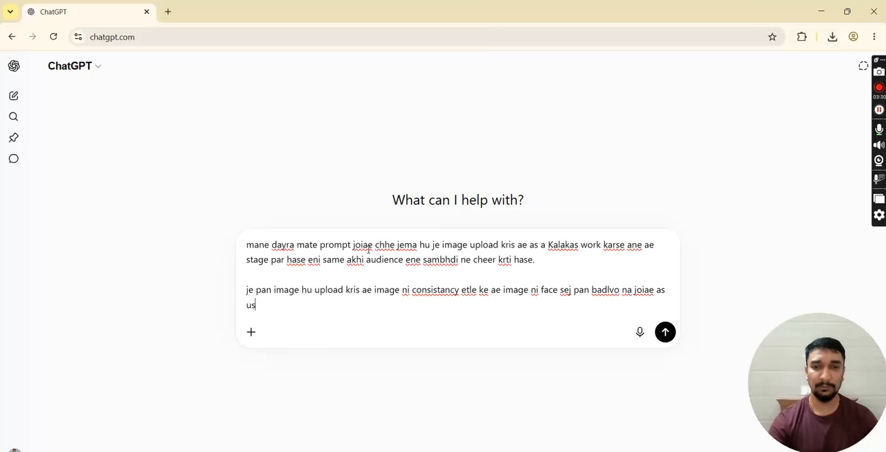
type("ual 1")
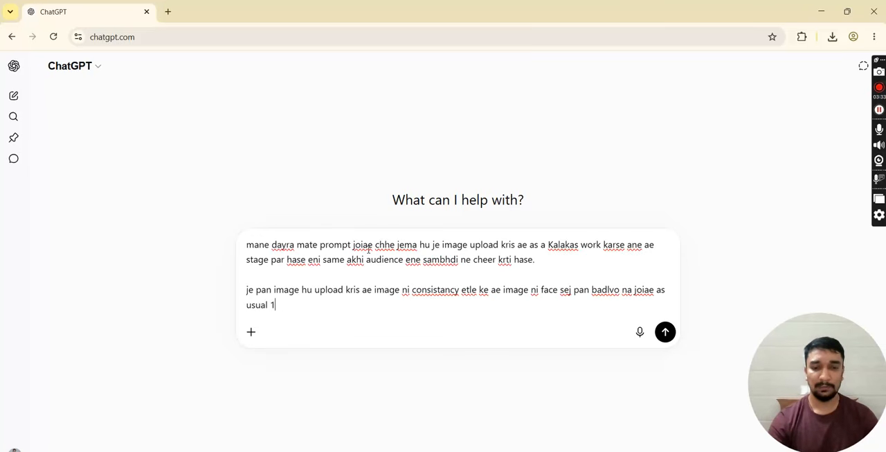
type("00% f")
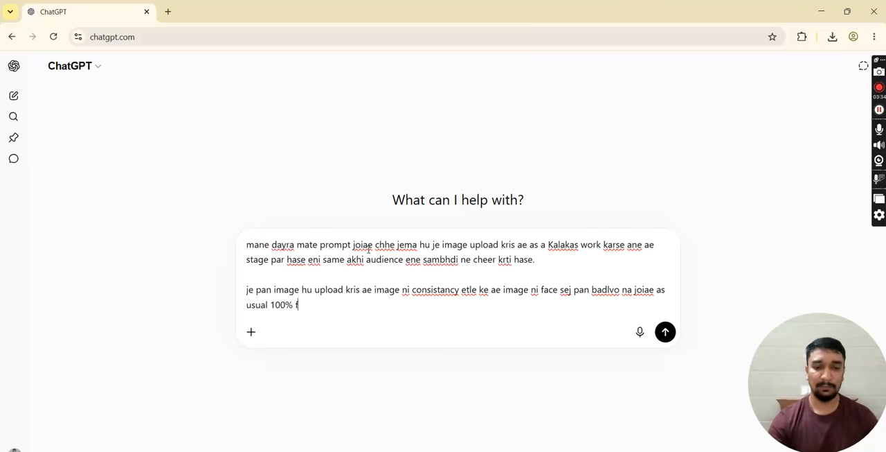
type("ace je image ma apyo hase ej hovo joiae")
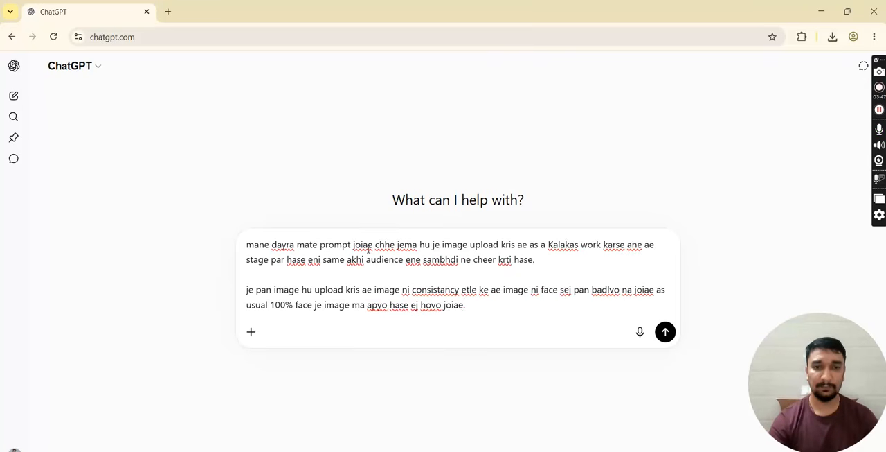
type(".")
- Add a blank line after the second paragraph and correct "Kalakas" to "Kalakar" in the first paragraph
key("shift+Return")
key("shift+Return")
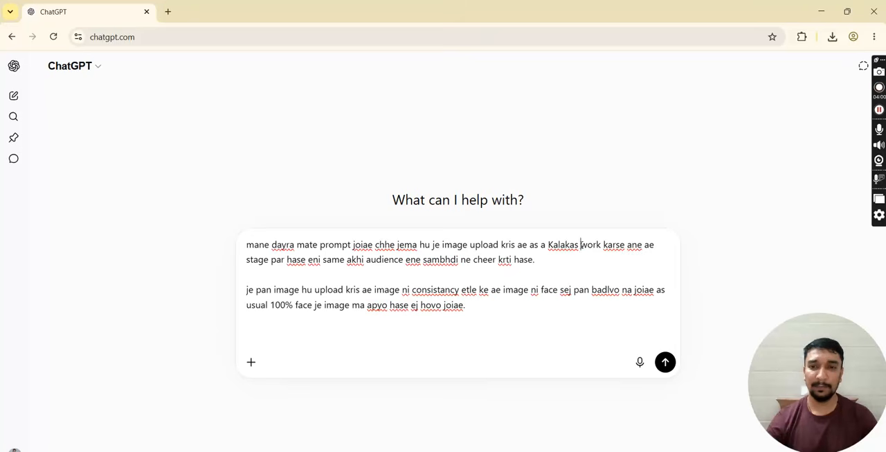
key("BackSpace")
type("r")
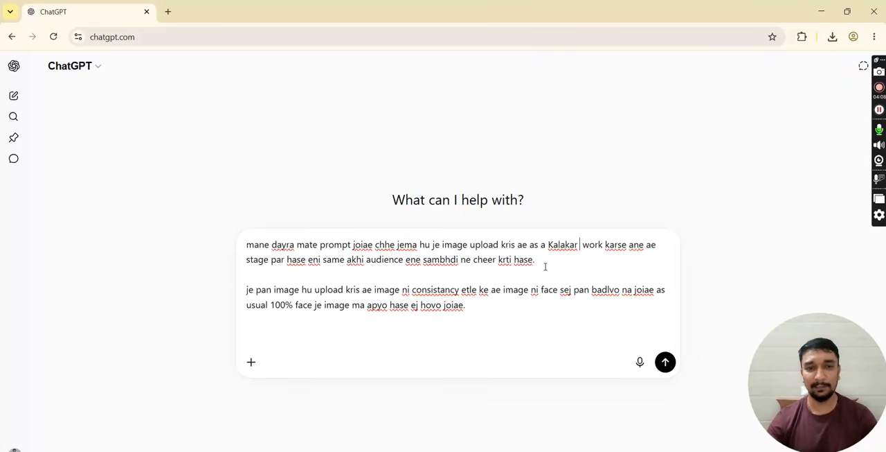
- Begin a third paragraph at the end of the message with "mare aa video Google flow ma generate krvano chhe to"
left_click(247, 333)
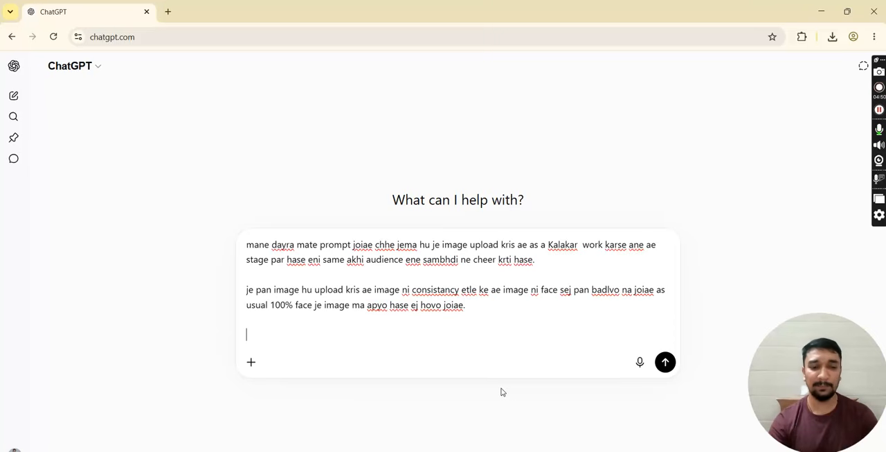
type("mare aa")
type(" video G")
type("oogle flo")
type("w ma gene")
type("tr")
type("rat")
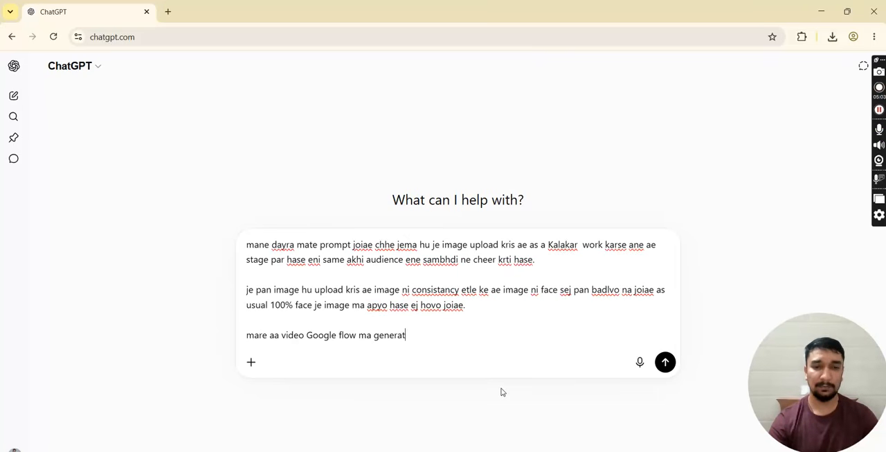
type("e krvano c")
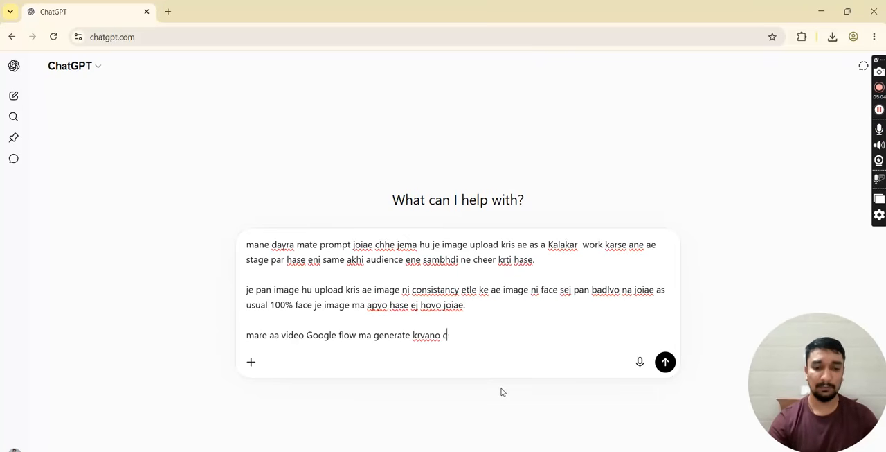
type("hhe to ene apde ")
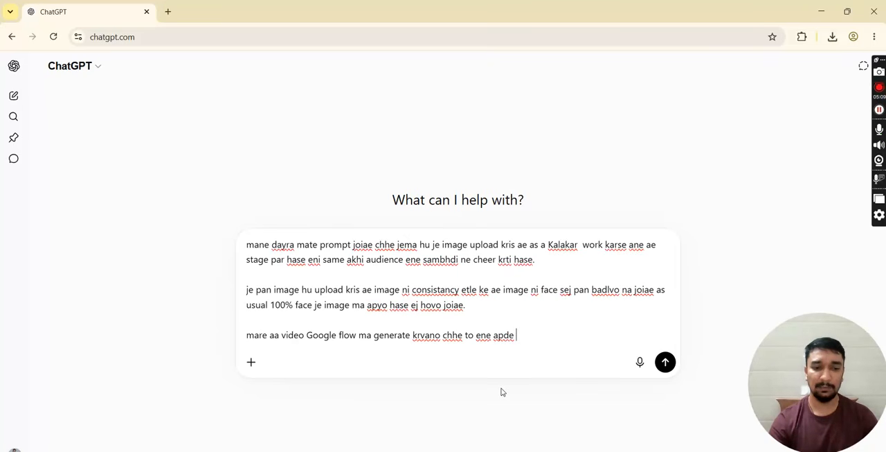
type("3 scene ")
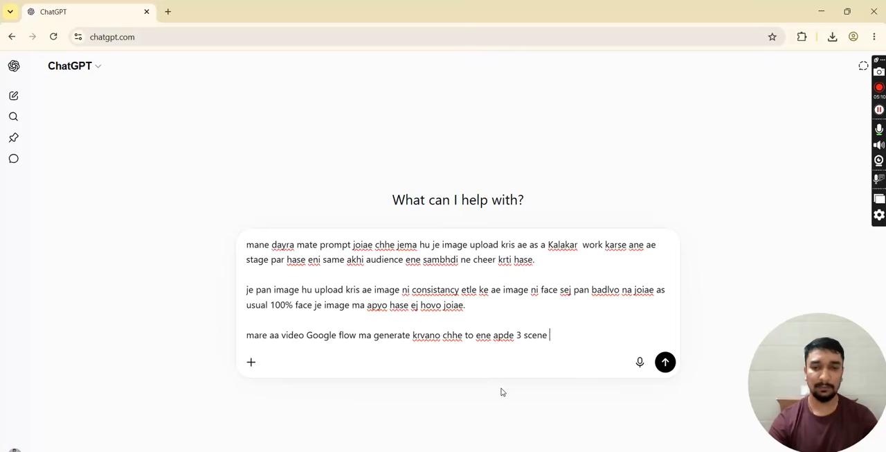
type("ma banavisu")
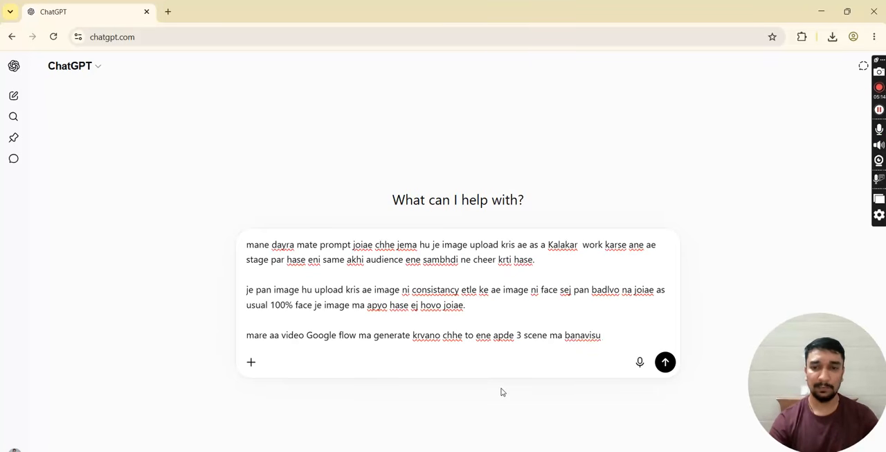
type(".")
- Finish the third paragraph with "ene apde 3 scene ma banavisu." and leave a blank line after it
key("shift+Return")
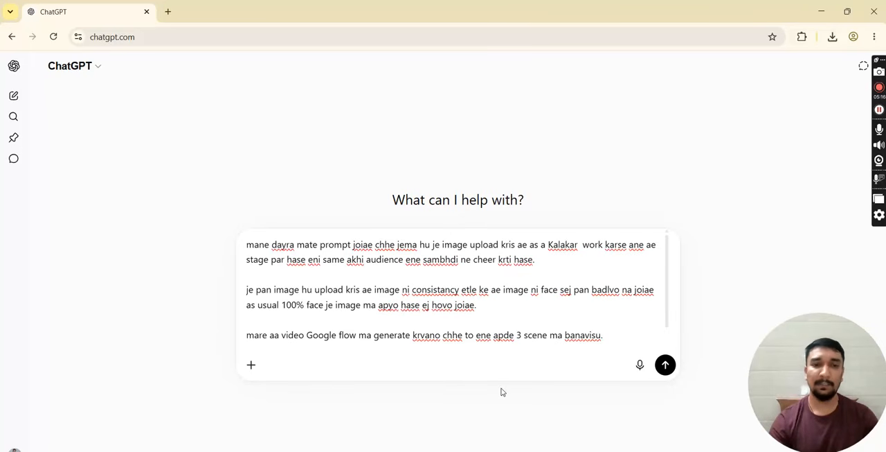
key("shift+Return")
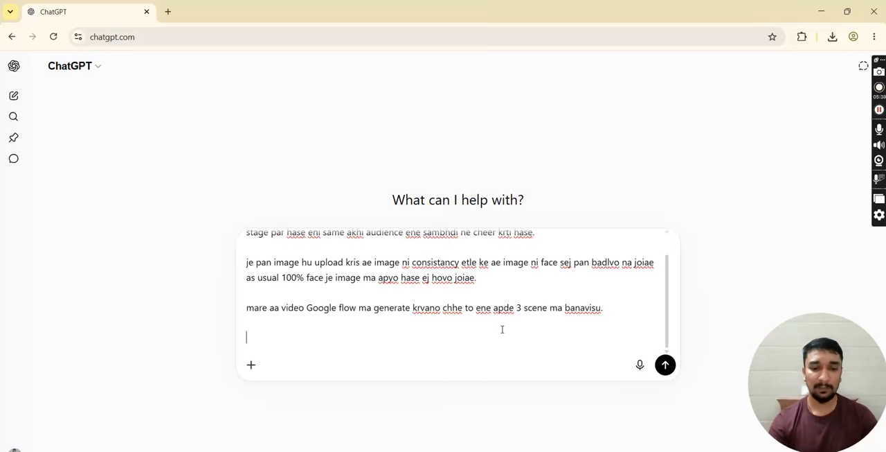
- Start the fourth paragraph with "3 scene ni lines hu tmne aapu chhu jema darek scene"
type("3 sc")
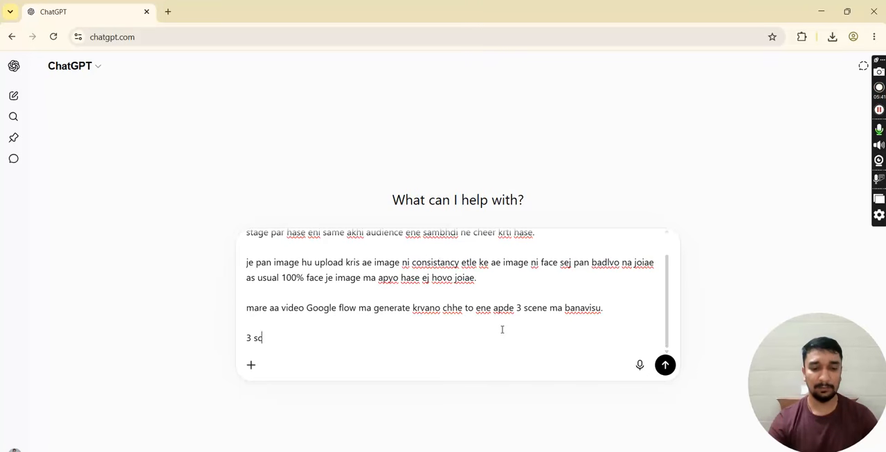
type("ene ni lines hu tmne ")
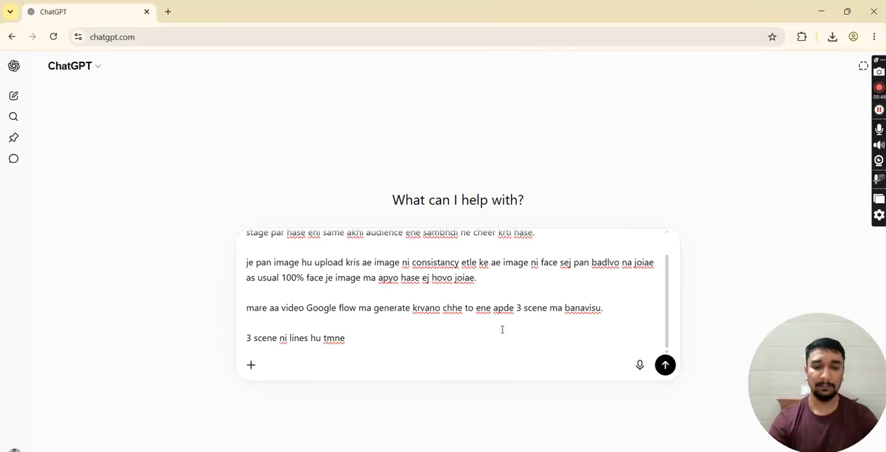
type("aapu")
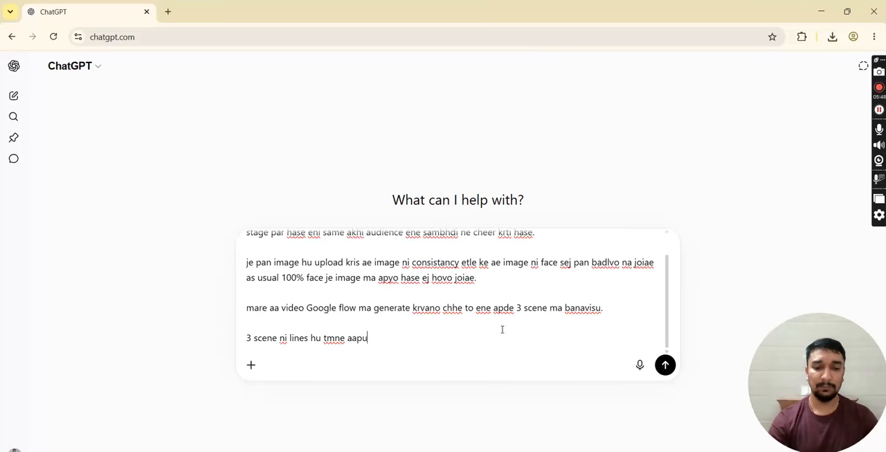
type(" chhu jema ")
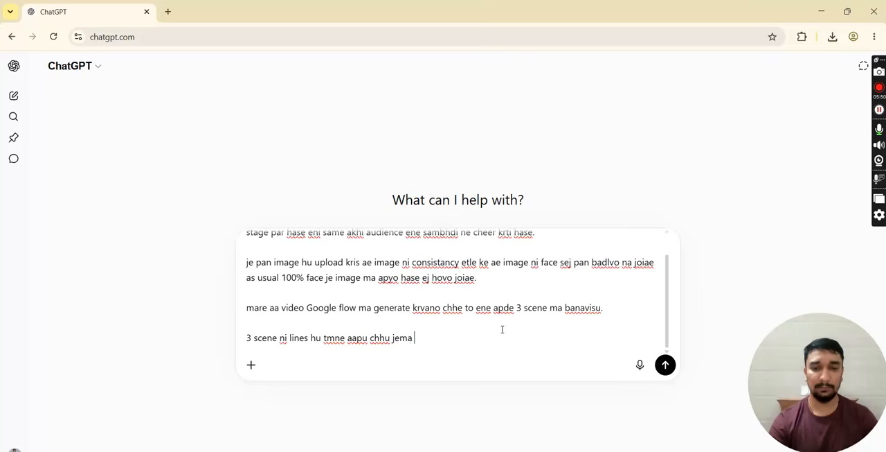
type("darek scene")
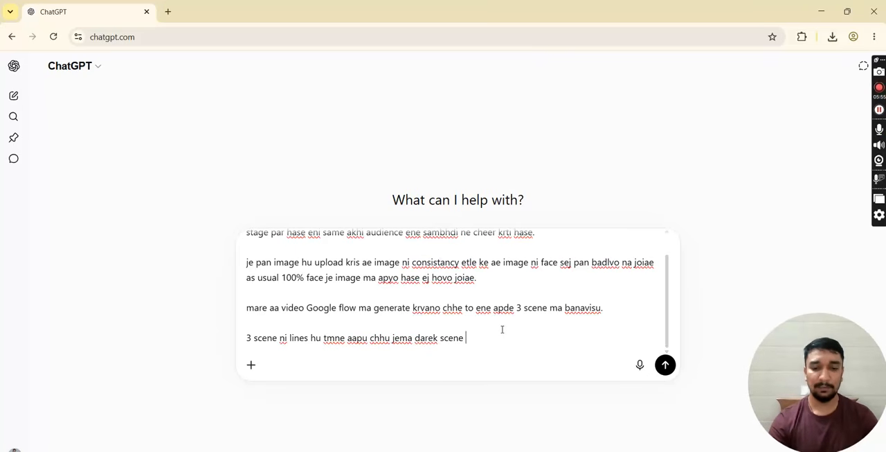
type(" ni consistancy same")
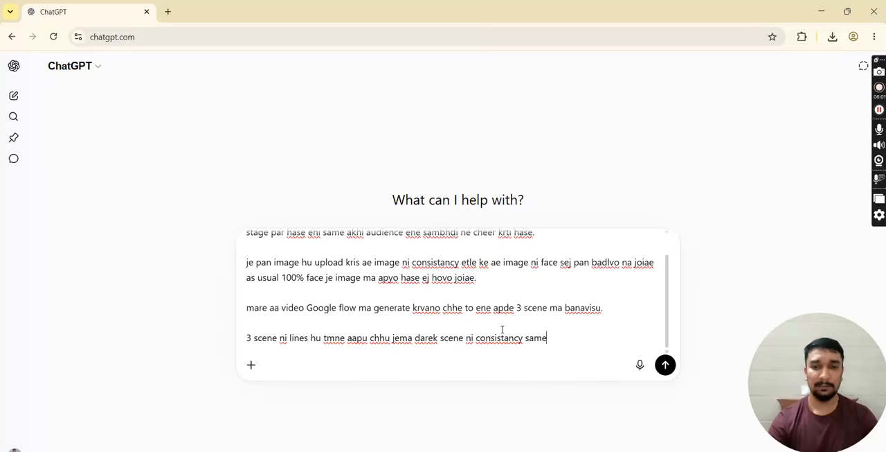
type(" revi joiae jem ke 1st scen")
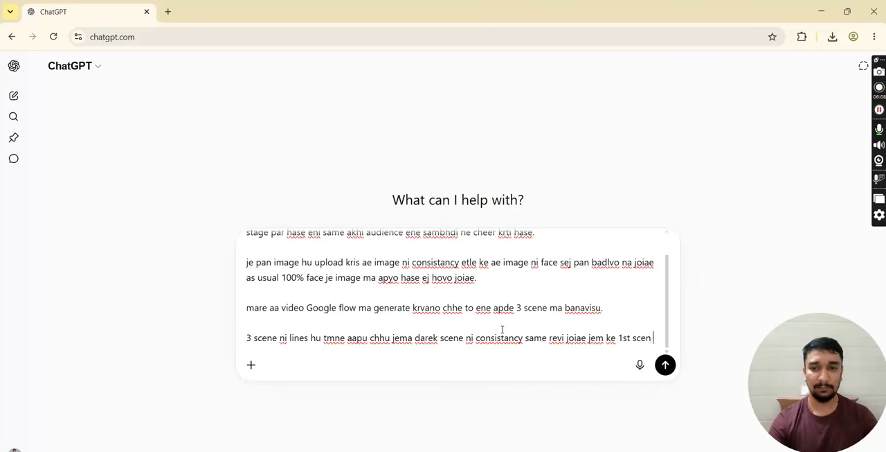
key("BackSpace")
key("BackSpace")
key("BackSpace")
key("BackSpace")
key("BackSpace")
key("BackSpace")
key("BackSpace")
- Leave a blank line and add the label "scene 1 :" at the end of the message
key("shift+Return")
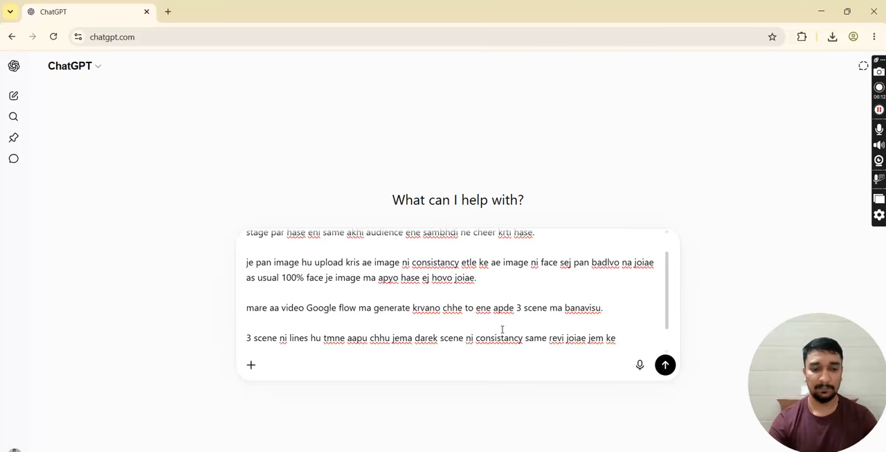
type("scene 1 :")
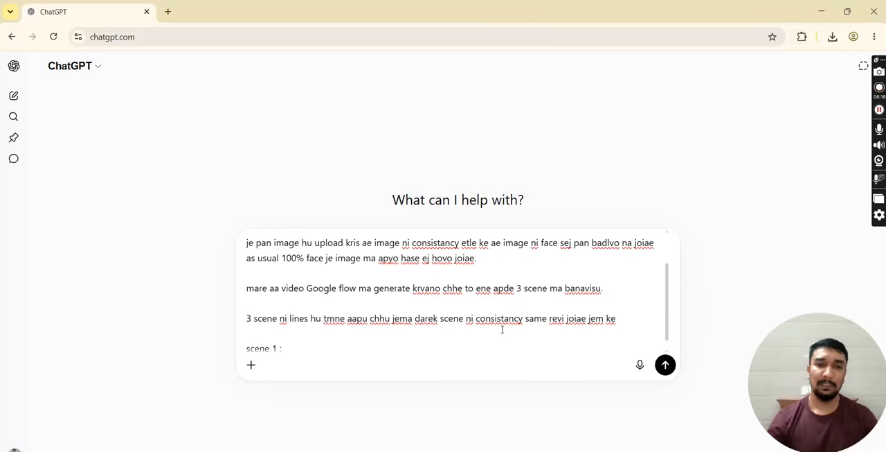
scroll(515, 290, "down", 1)
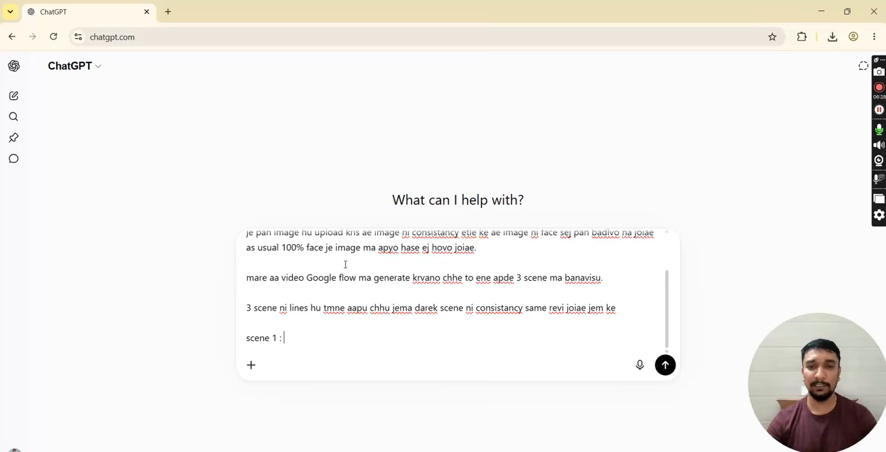
- Copy the two Gujarati lines beginning "બોલો રામદેવપીર" from the Word document into the ChatGPT message after the "scene 1 :" label
left_click(588, 450)
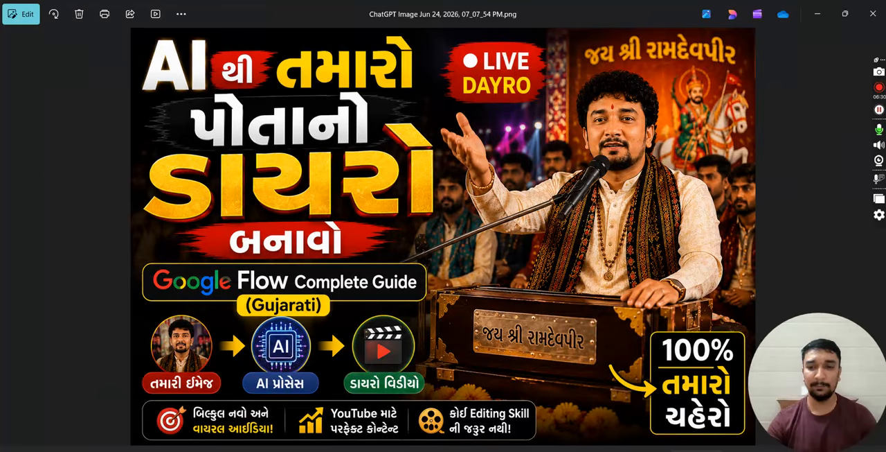
left_click(623, 426)
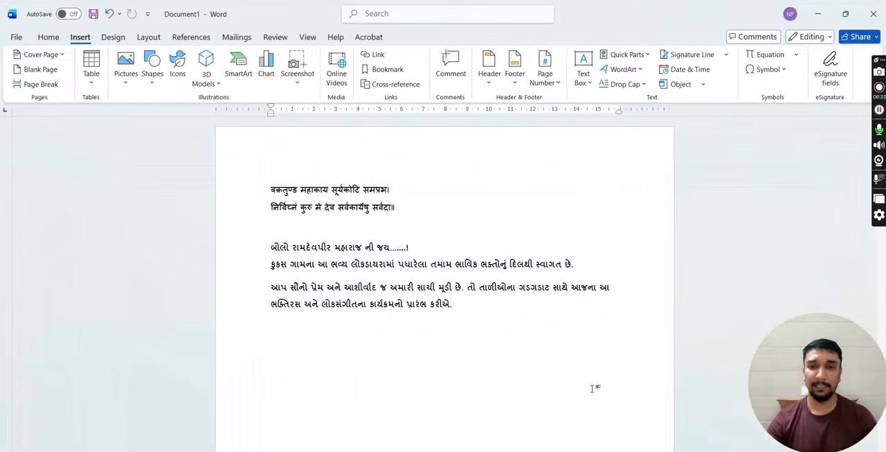
left_click_drag(271, 247, 581, 266)
key("ctrl+c")
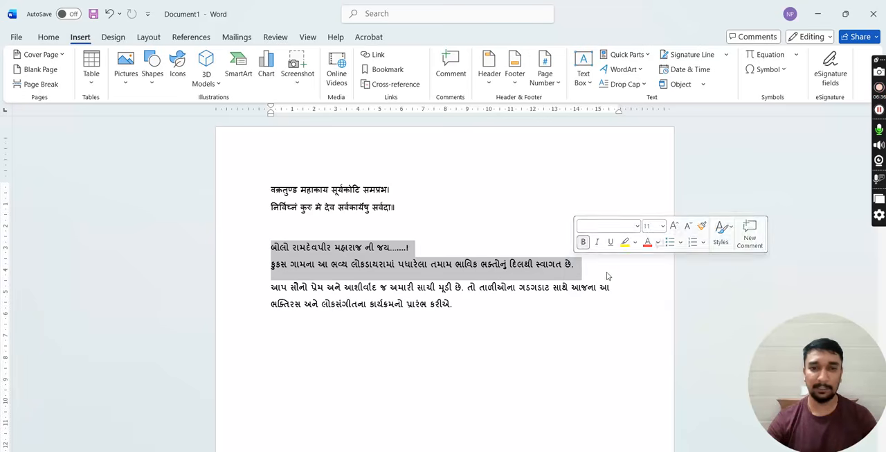
key("alt+Tab")
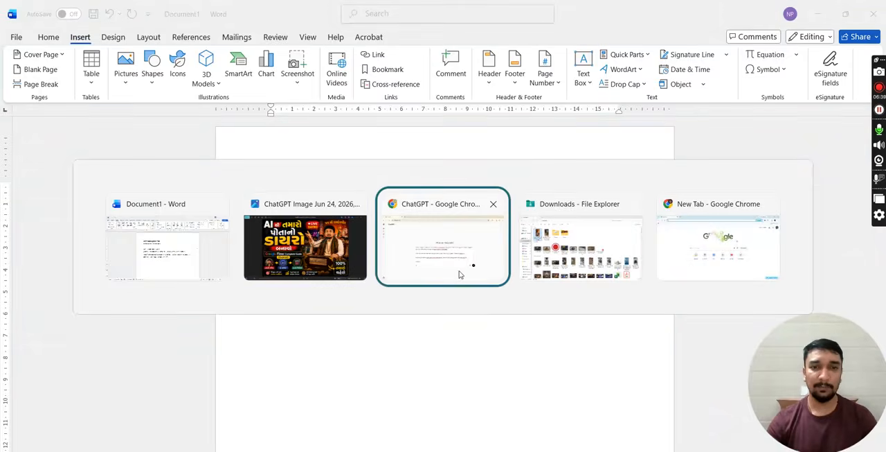
left_click(459, 272)
key("ctrl+v")
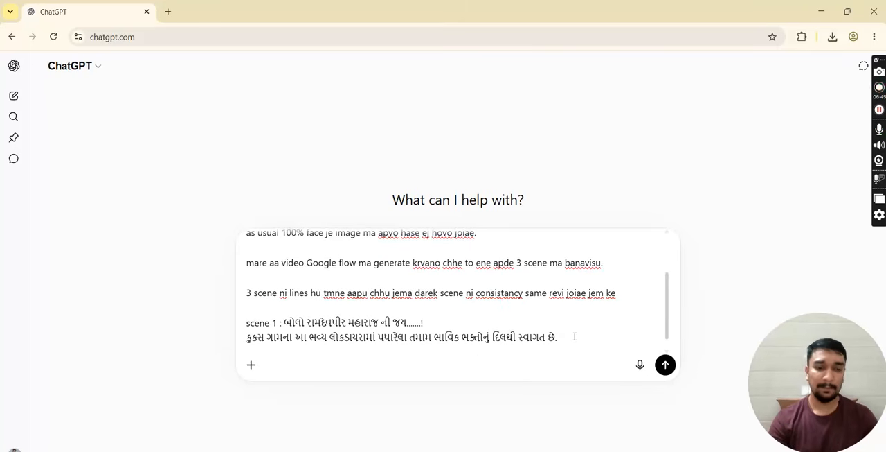
- Add a "Scene 2 :" label after a blank line, followed by the Word document's last Gujarati paragraph, beginning "આપ સૌનો પ્રેમ"
key("shift+Return")
key("shift+Return")
type("Scene2")
key("alt+Tab")
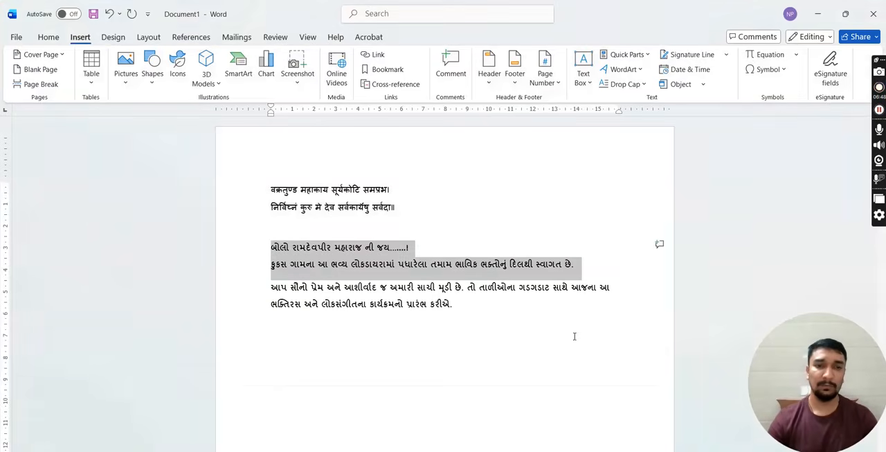
left_click_drag(272, 287, 459, 307)
key("ctrl+c")
key("alt+Tab")
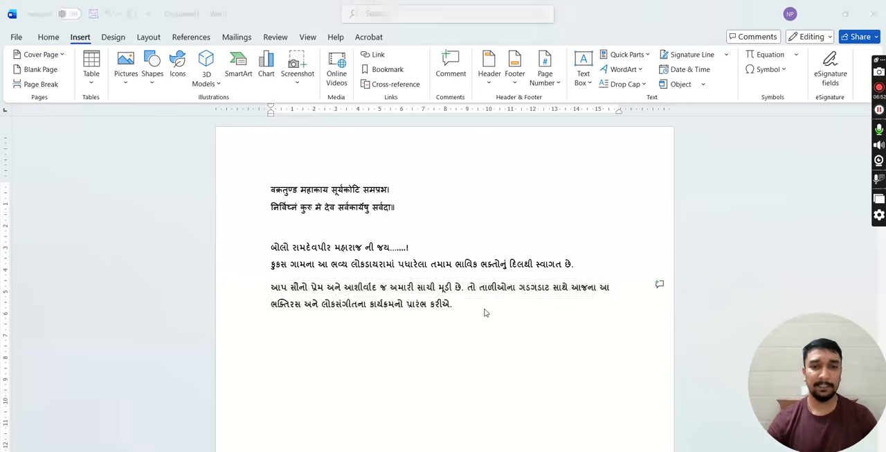
key("ctrl+v")
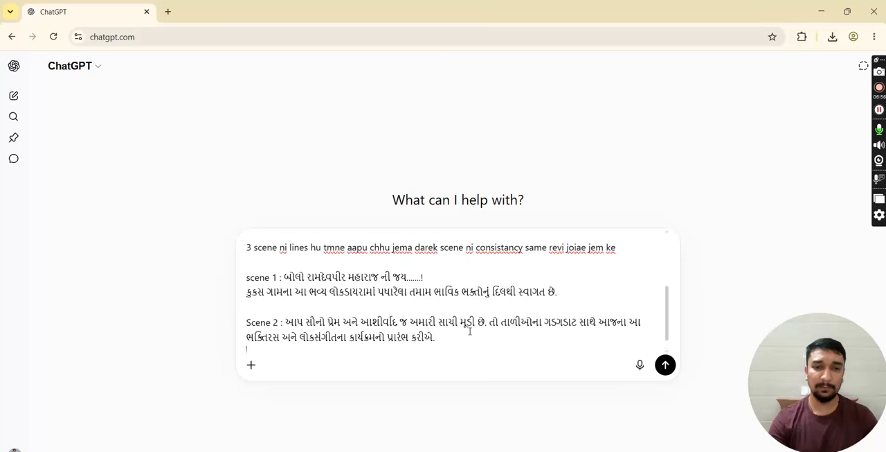
- Add a "Scene 3 :" label after a blank line, followed by the Sanskrit verse "वक्रतुण्ड महाकाय" copied from the Word document
key("shift+Return")
key("shift+Return")
type("Scene 3 :")
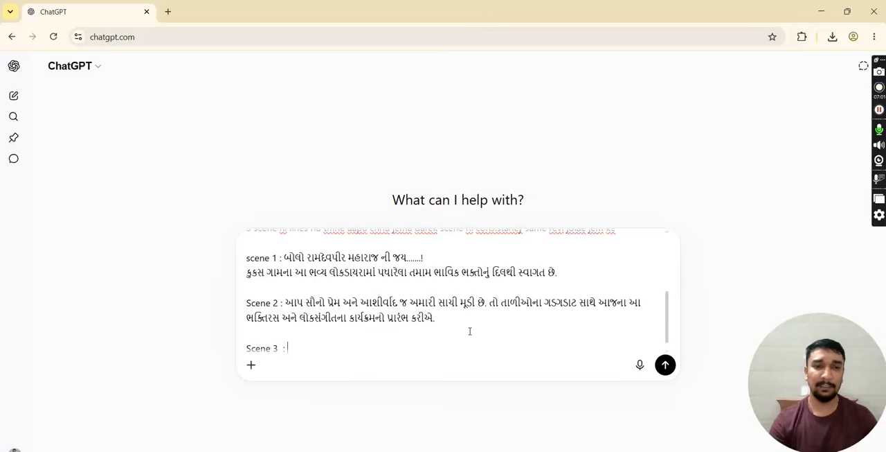
key("alt+Tab")
left_click_drag(272, 189, 394, 203)
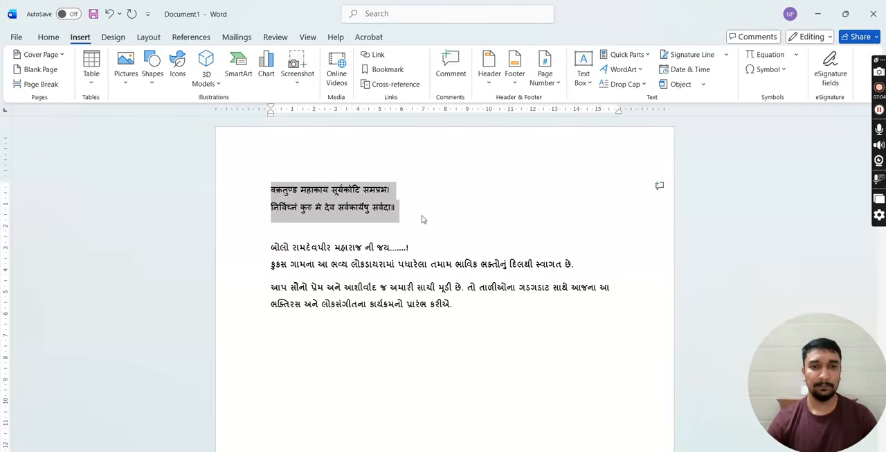
key("alt+Tab")
type("वक्रतुण्ड महाकाय सूर्यकोटि समप्रभ।")
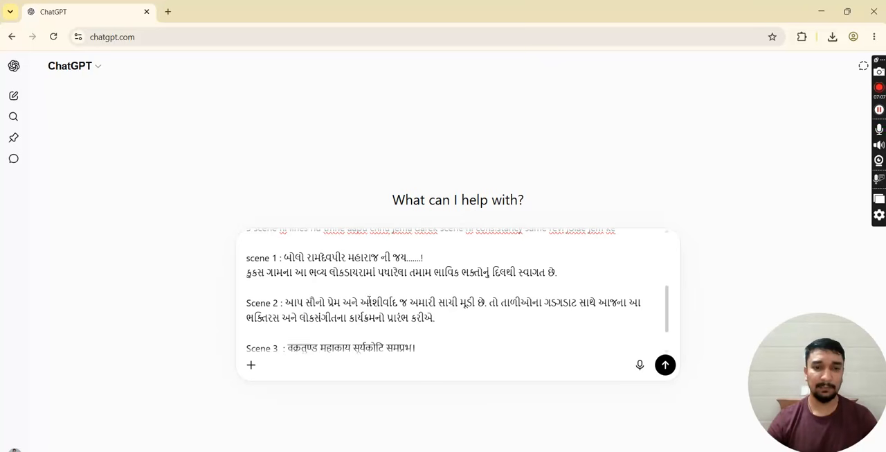
- End the message with "to mane aa 3 scene mateno prompt ready krine aap" and send it
scroll(437, 322, "down", 1)
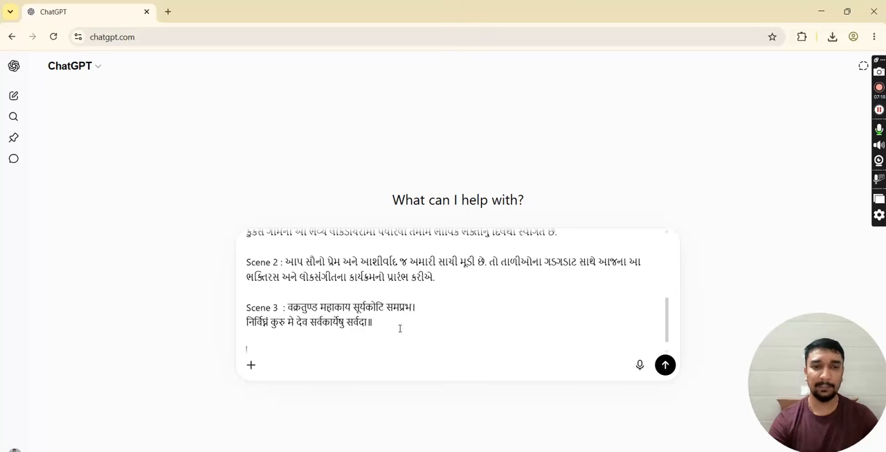
type("to")
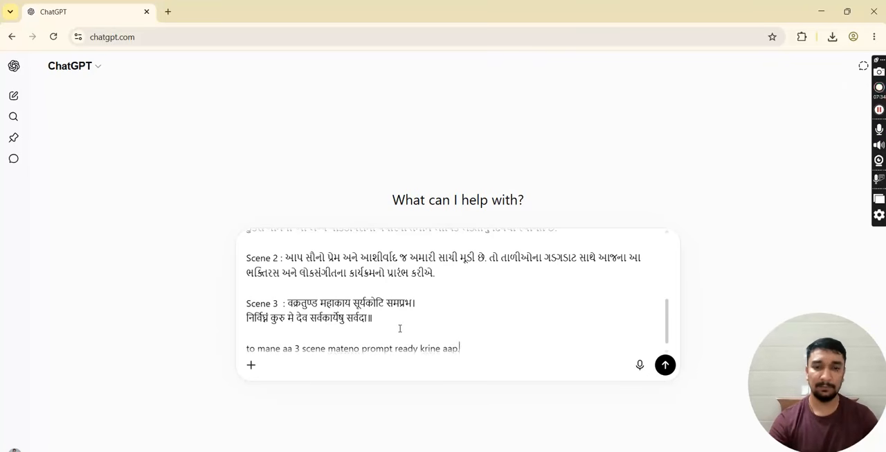
key("Return")
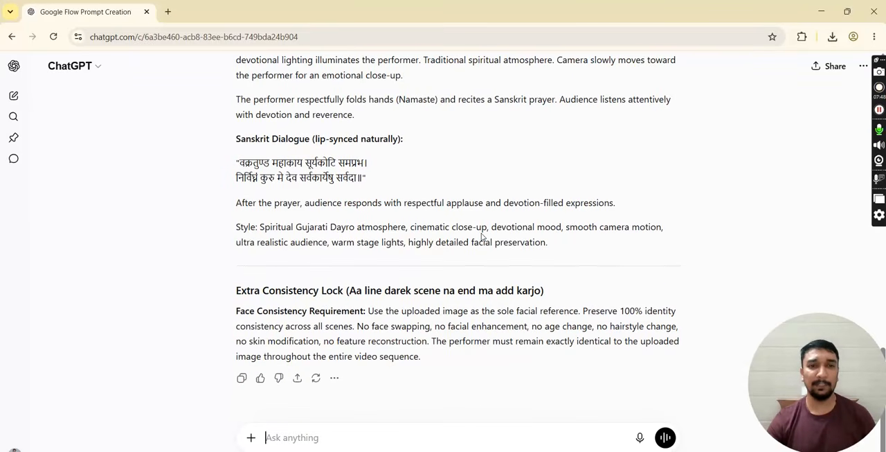
- Look through the generated scene prompts, checking the face consistency instructions and the dialogue lines
scroll(483, 237, "up", 10)
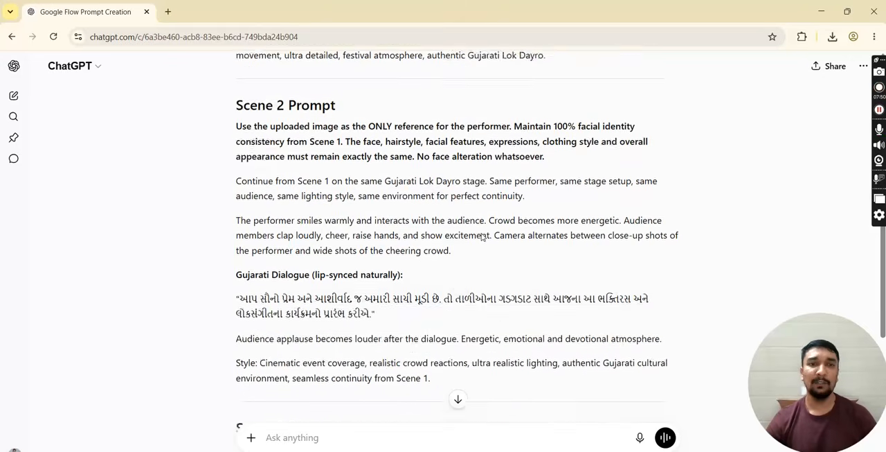
scroll(482, 236, "up", 2)
scroll(483, 236, "up", 5)
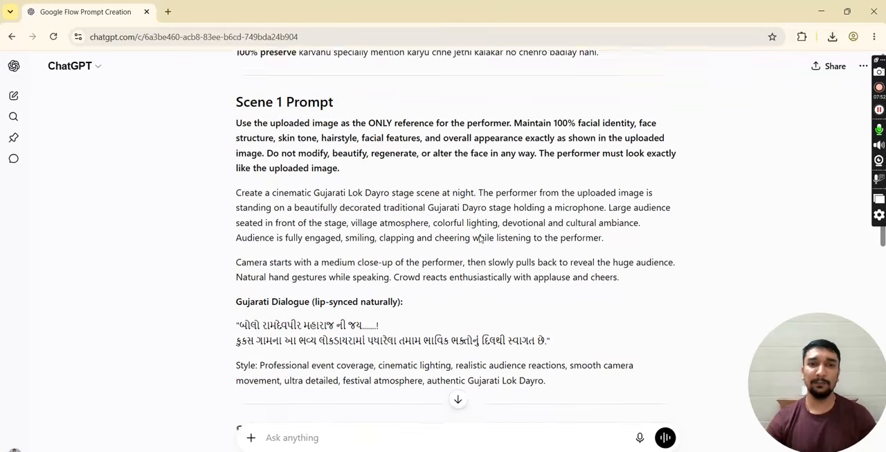
scroll(480, 235, "down", 1)
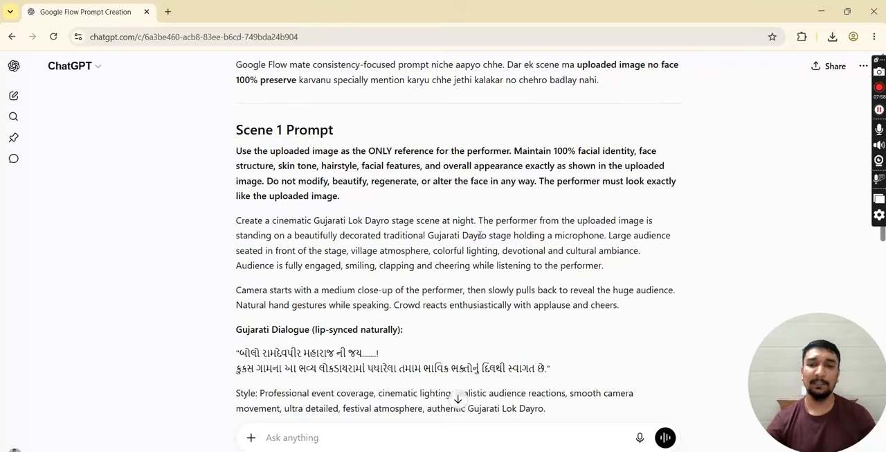
- Switch to the other Chrome window, search for "google flow ai" and open the Google Flow site from the results
key("alt+Tab")
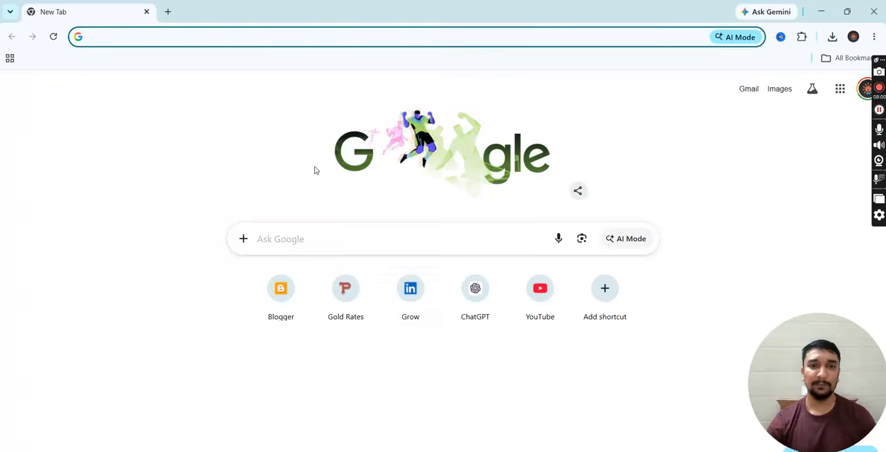
left_click(316, 231)
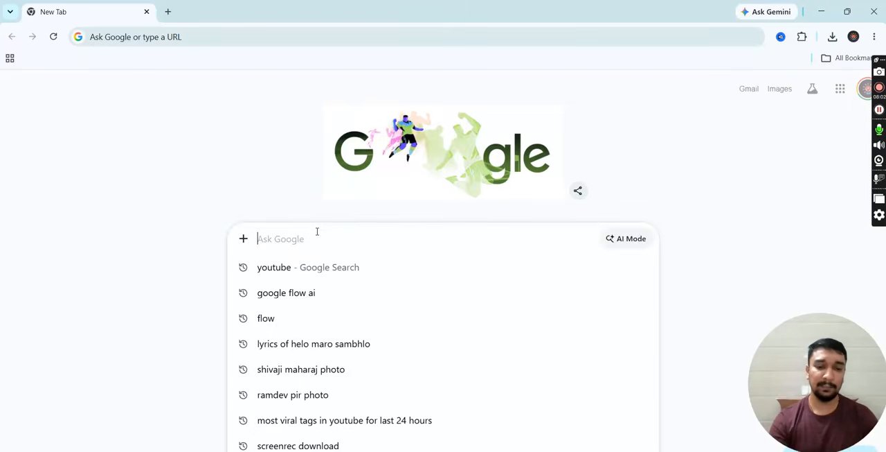
type("google flow ai")
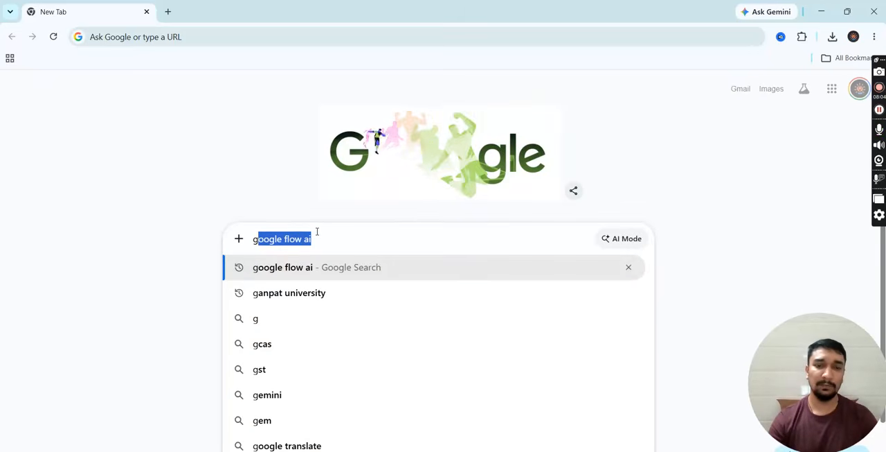
key("Return")
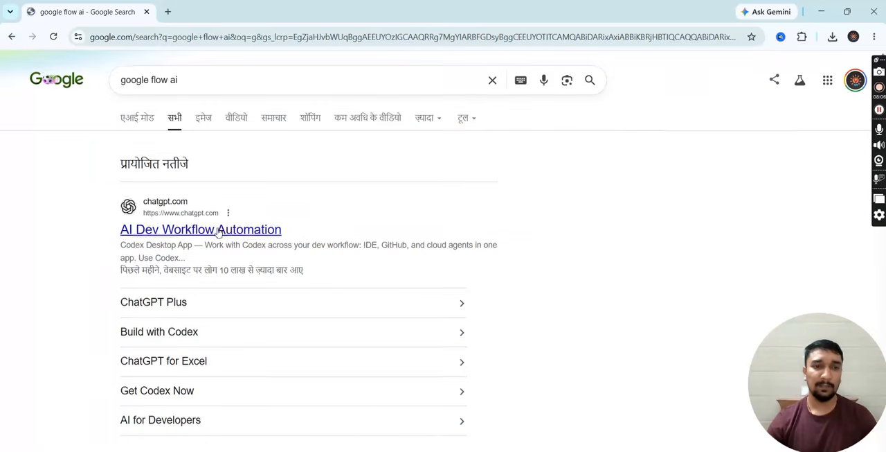
scroll(218, 234, "down", 4)
scroll(204, 267, "down", 2)
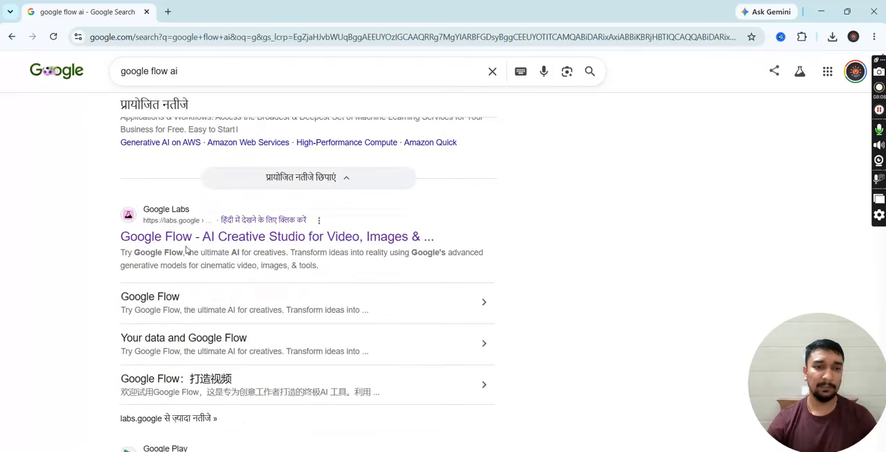
left_click(305, 236)
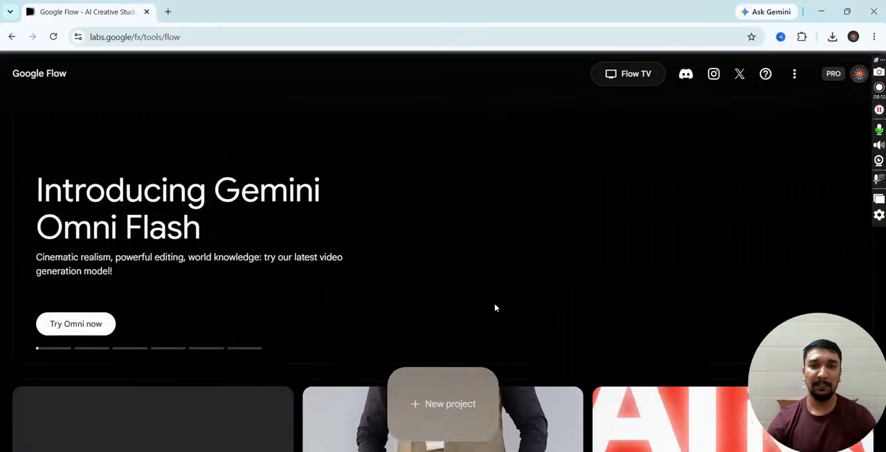
- Create a new project in Google Flow
scroll(466, 311, "down", 3)
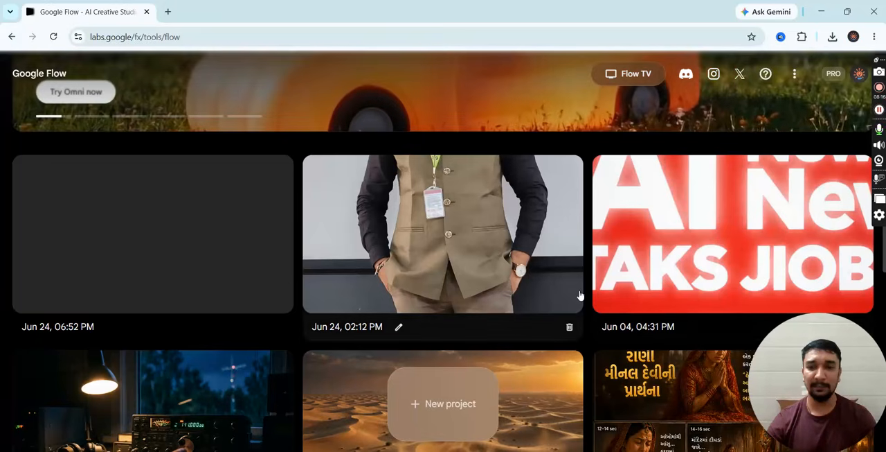
scroll(578, 294, "up", 3)
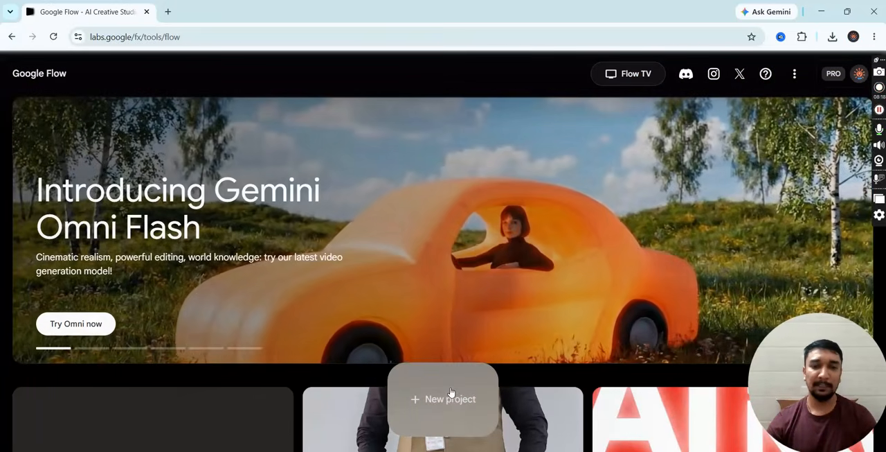
left_click(450, 398)
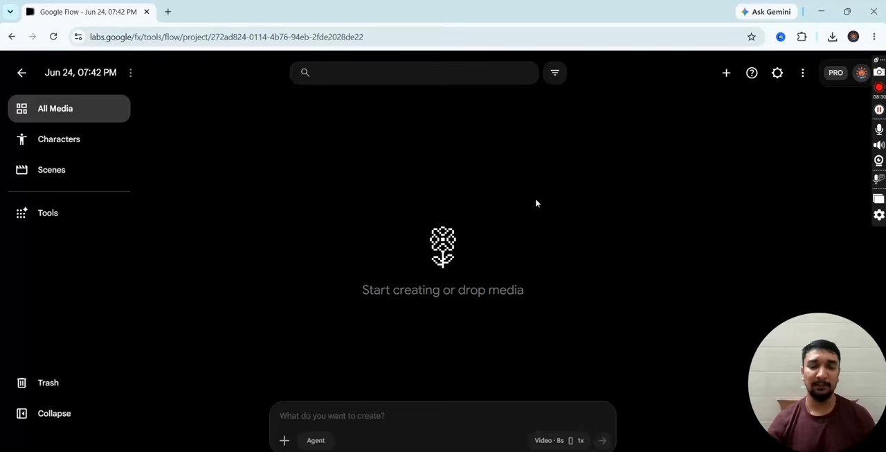
- Open the file chooser for uploading media as an asset for the project's prompt
left_click(285, 439)
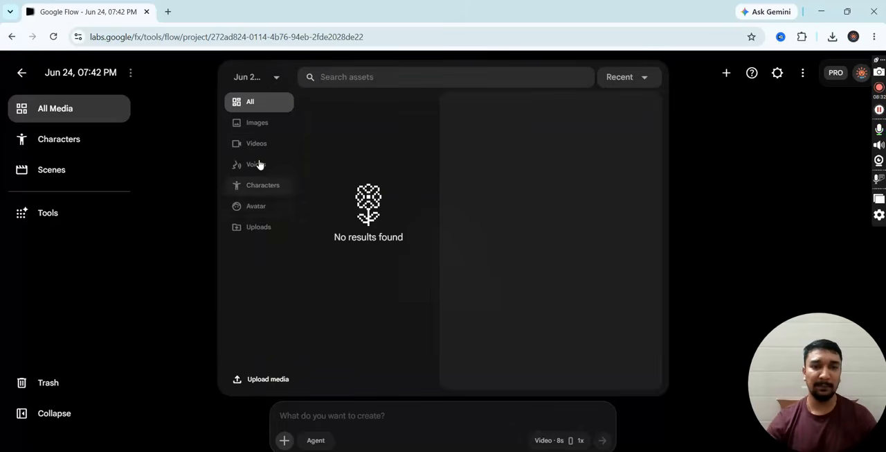
left_click(254, 227)
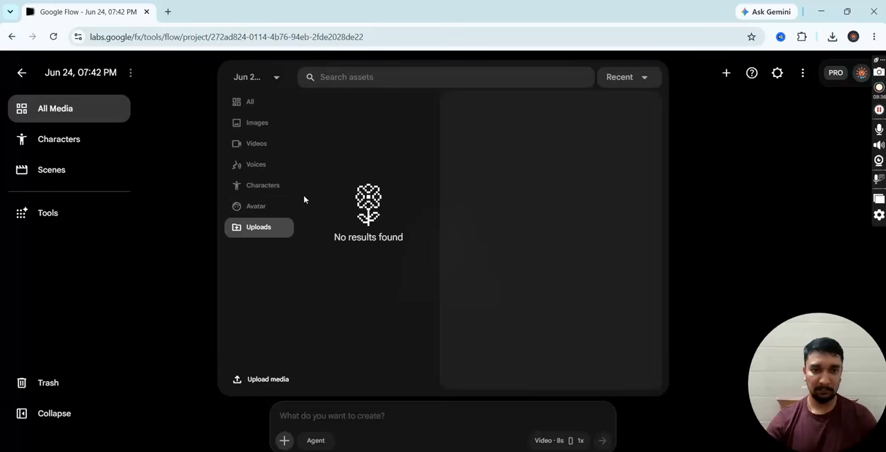
left_click(254, 387)
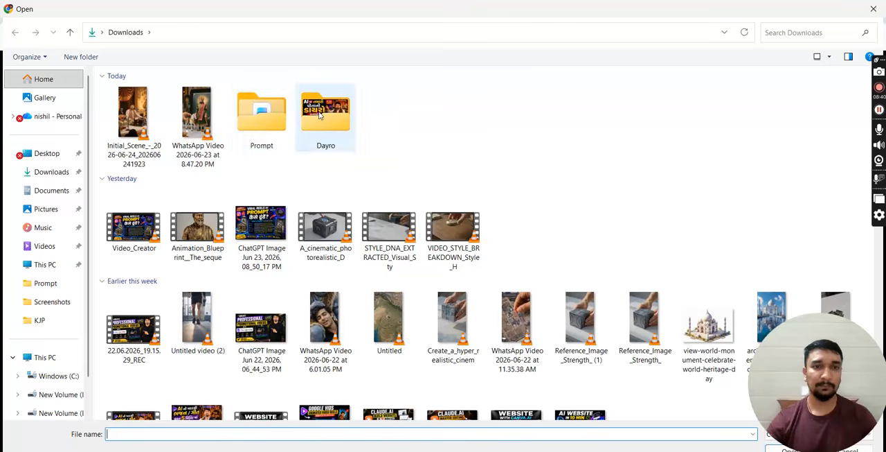
double_click(320, 116)
left_click(829, 58)
left_click(845, 35)
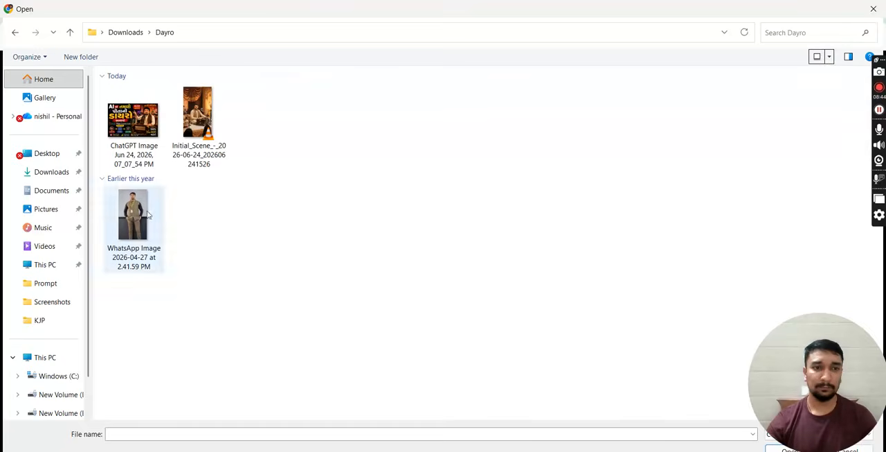
left_click(144, 213)
left_click(197, 120)
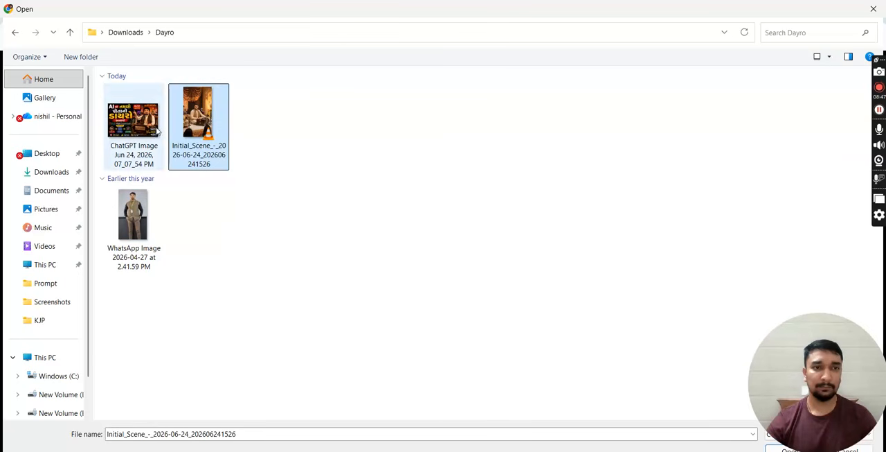
left_click(128, 36)
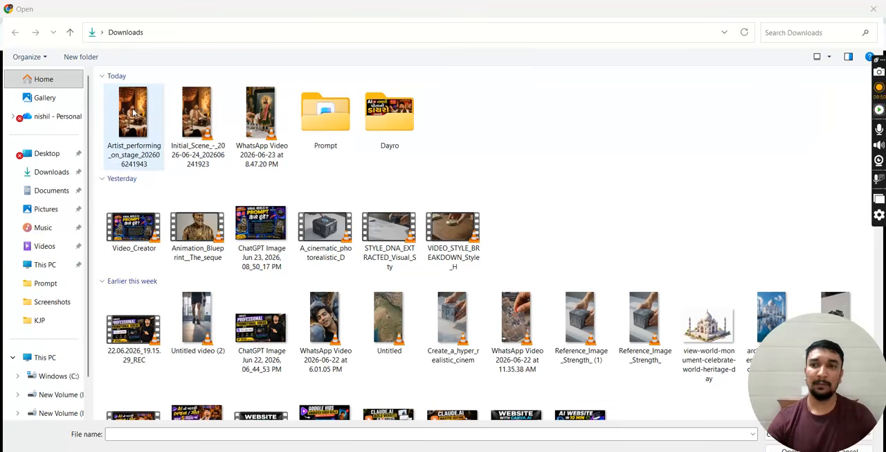
left_click(135, 113)
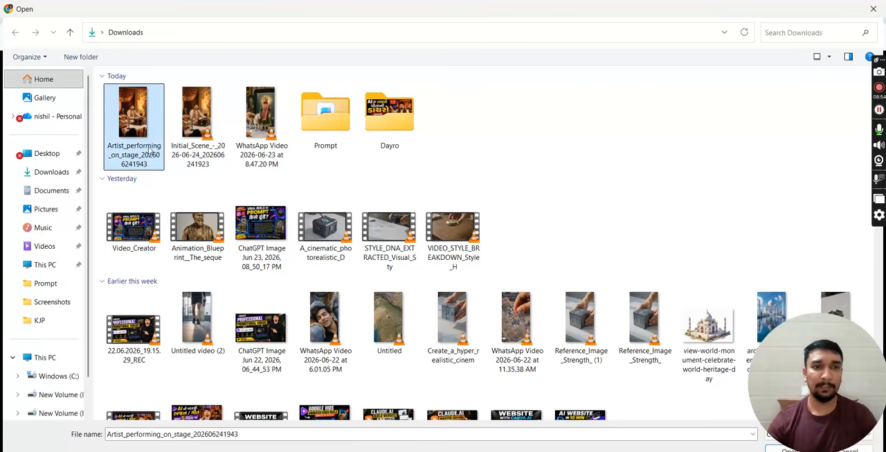
left_click(789, 448)
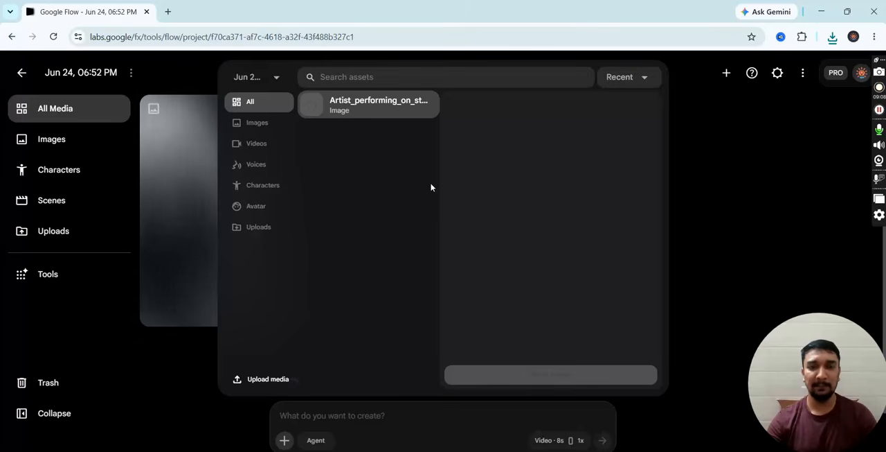
- Copy the full Scene 1 prompt text from the ChatGPT window and paste it into the Google Flow project's prompt
key("alt+Tab")
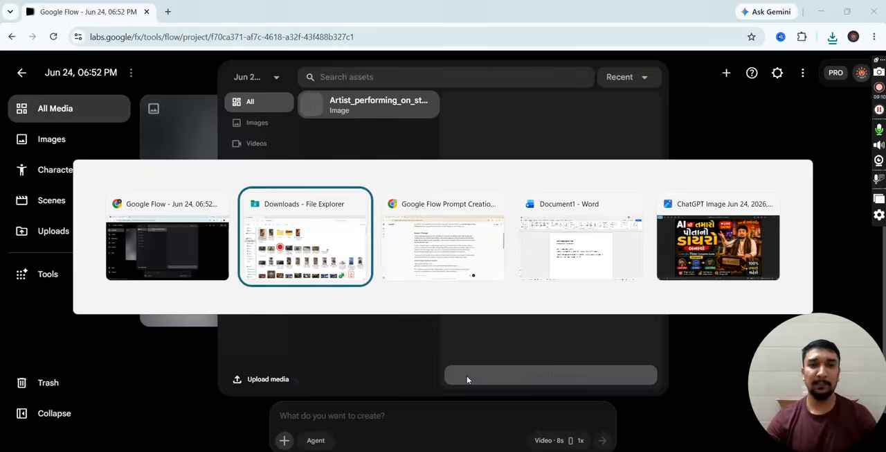
key("alt+Tab")
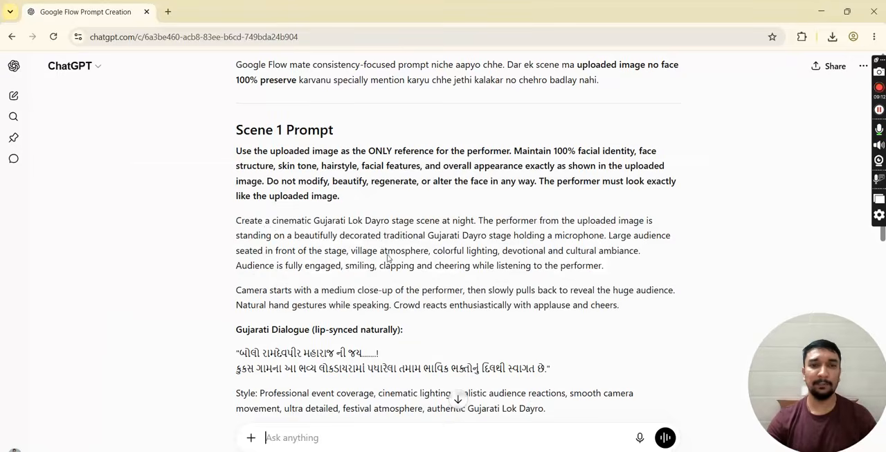
scroll(391, 236, "down", 1)
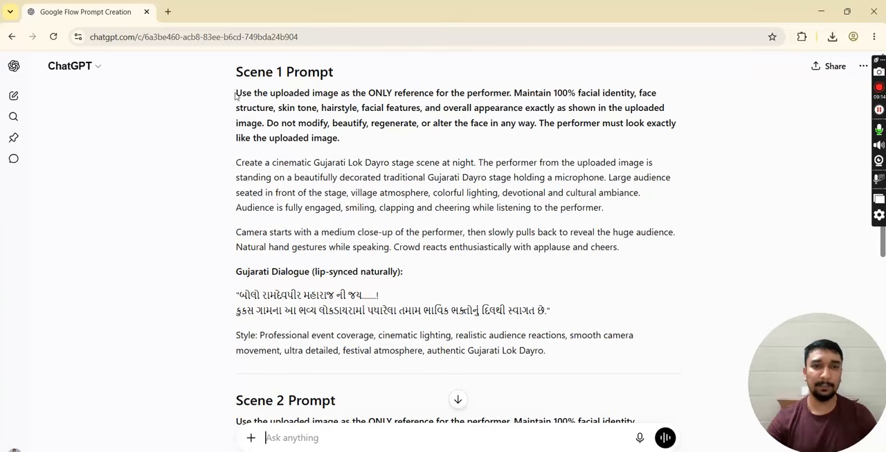
left_click_drag(240, 96, 548, 353)
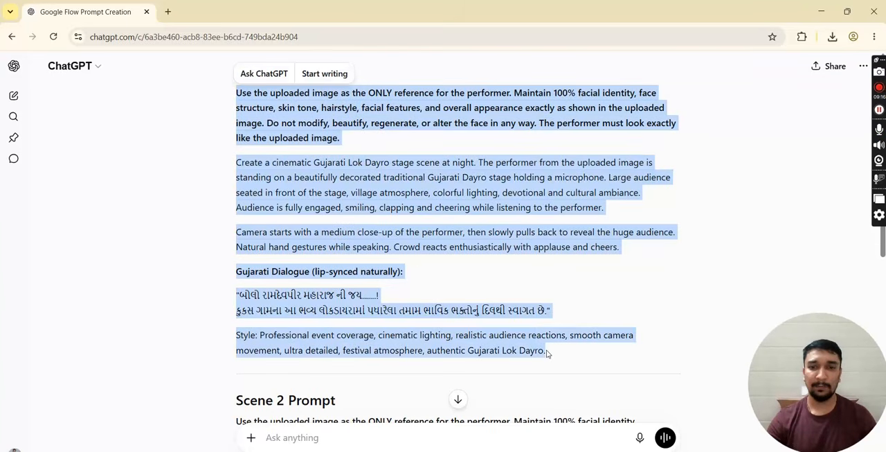
key("ctrl+c")
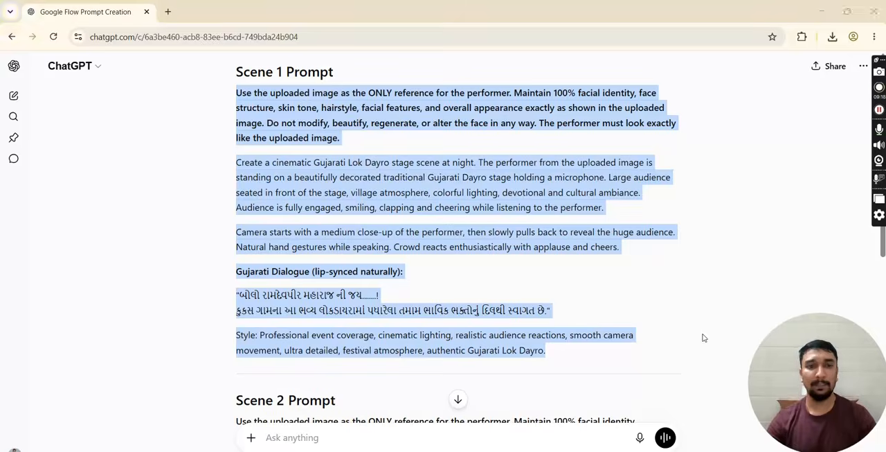
key("alt+Tab")
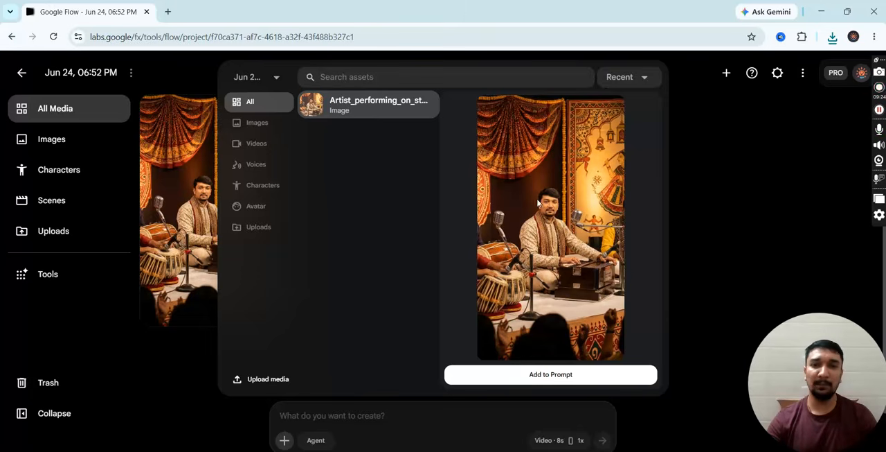
left_click(350, 417)
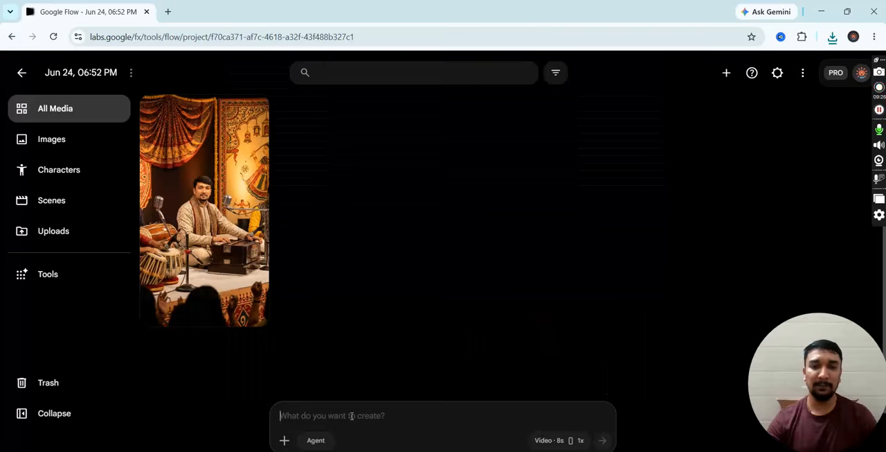
key("ctrl+v")
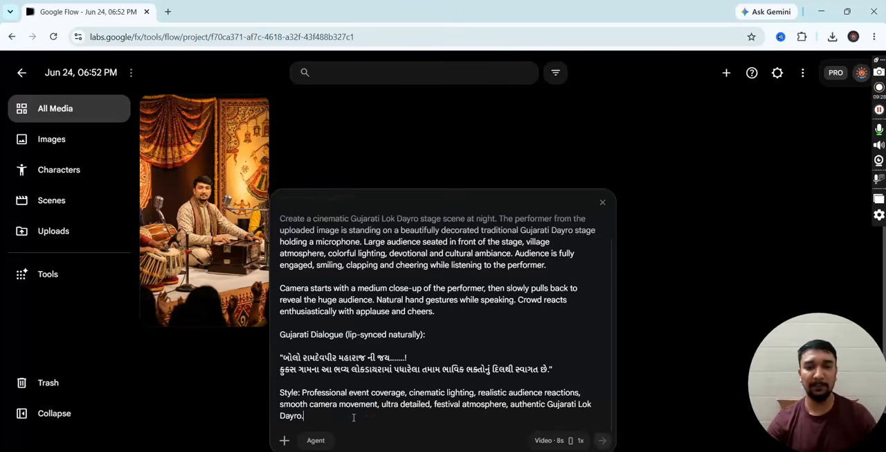
- Attach the uploaded Artist_performing_on_stage image to the Scene 1 prompt as its reference
left_click(283, 441)
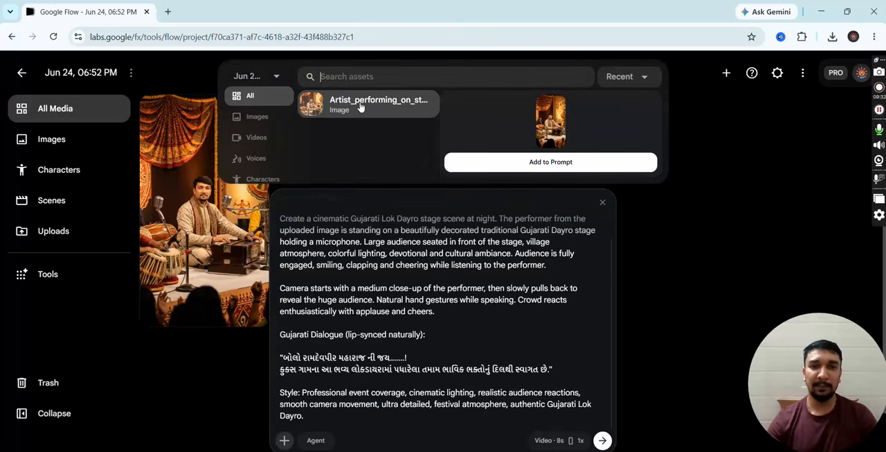
left_click(520, 161)
scroll(555, 388, "down", 1)
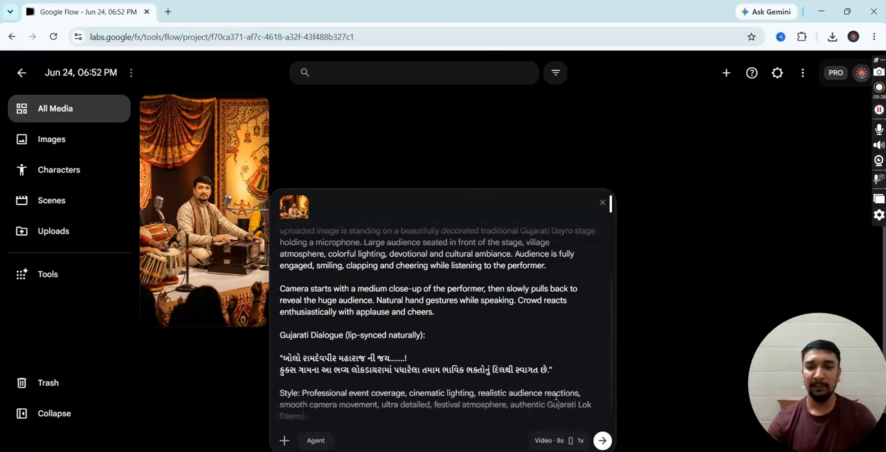
- Try the x2, x3 and x4 output counts in the video generation settings and return the count to 1x
left_click(553, 439)
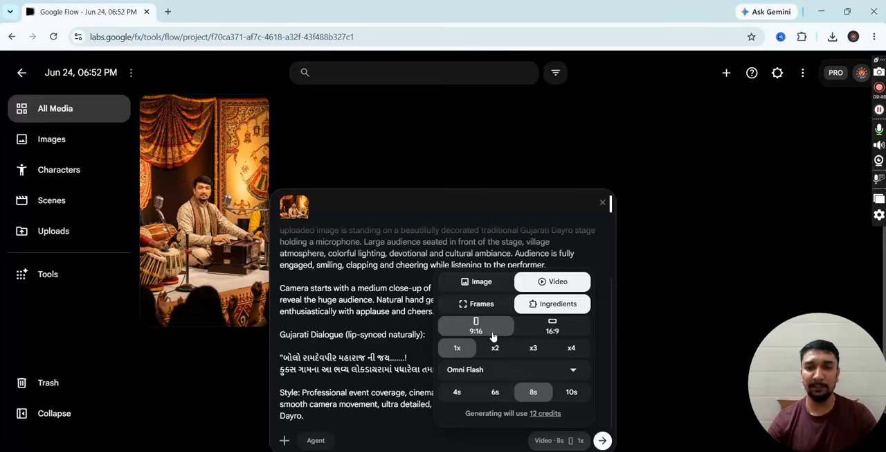
left_click(566, 350)
left_click(462, 349)
left_click(495, 350)
left_click(532, 350)
left_click(569, 348)
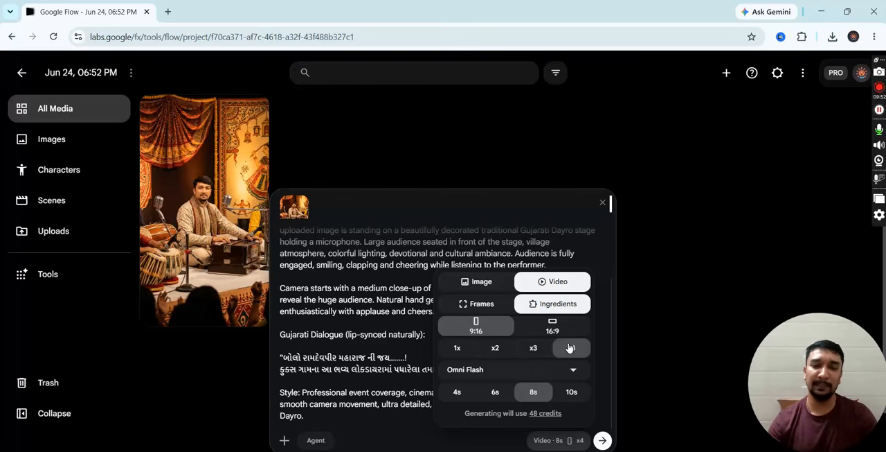
left_click(457, 351)
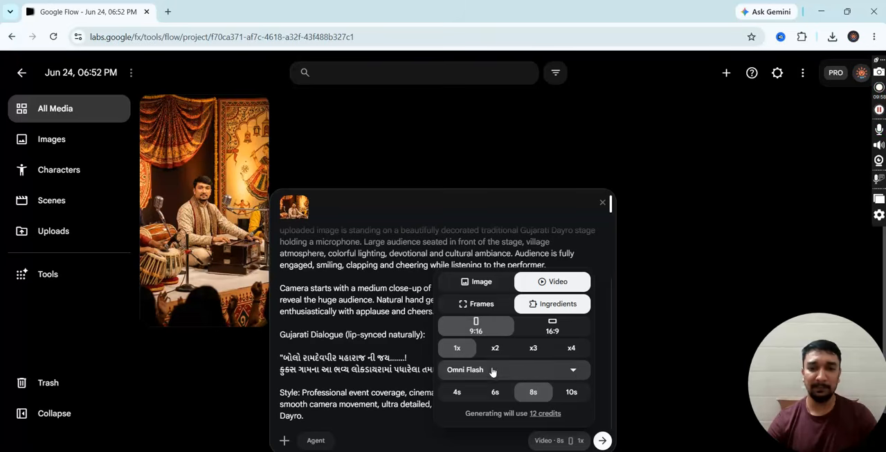
- Return the model to Omni Flash after trying Veo 3.1 - Quality, and generate the Scene 1 video
left_click(551, 368)
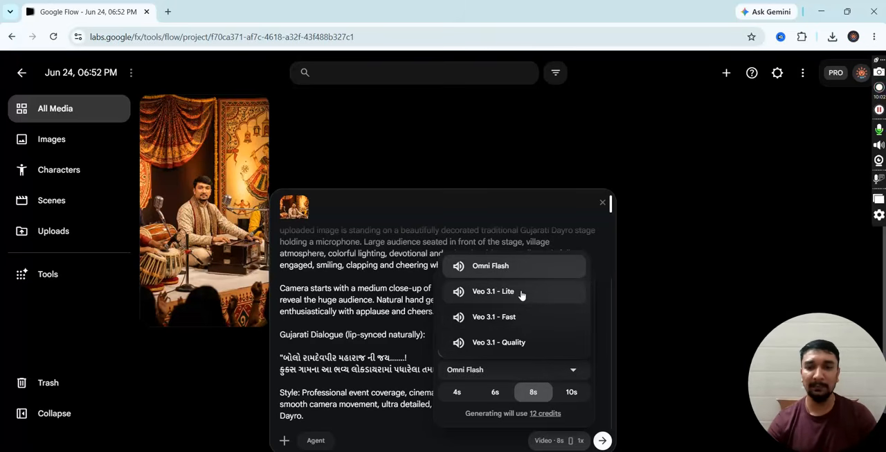
left_click(523, 346)
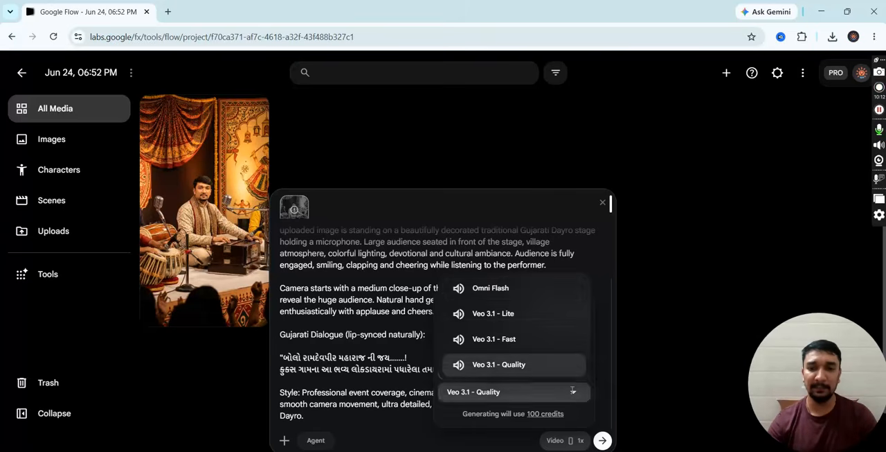
left_click(524, 290)
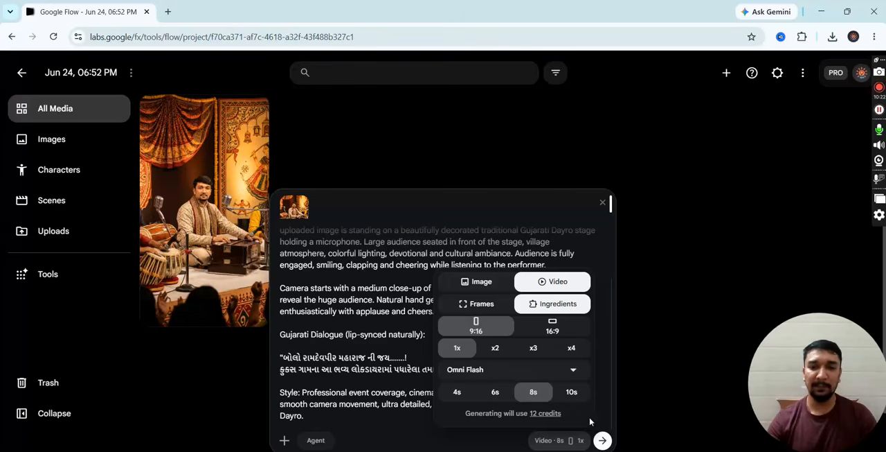
left_click(603, 441)
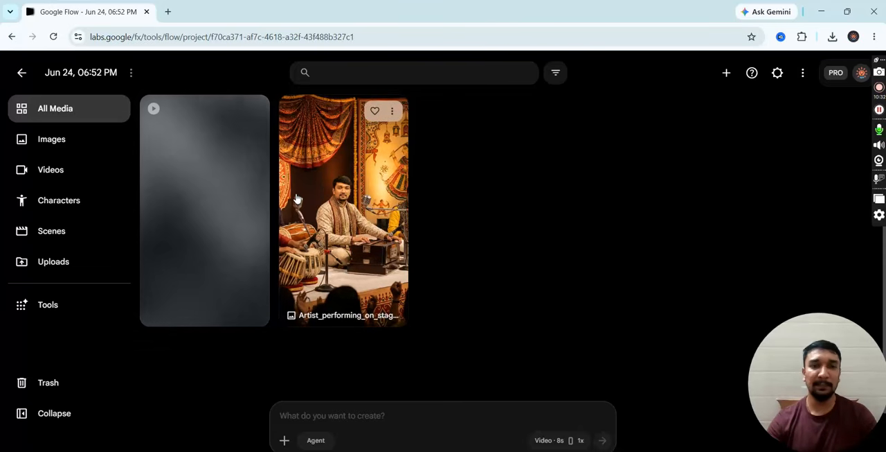
- Copy the full Scene 2 prompt text from ChatGPT and paste it into the Google Flow project's prompt
key("alt+Tab")
scroll(255, 201, "down", 3)
scroll(255, 201, "down", 2)
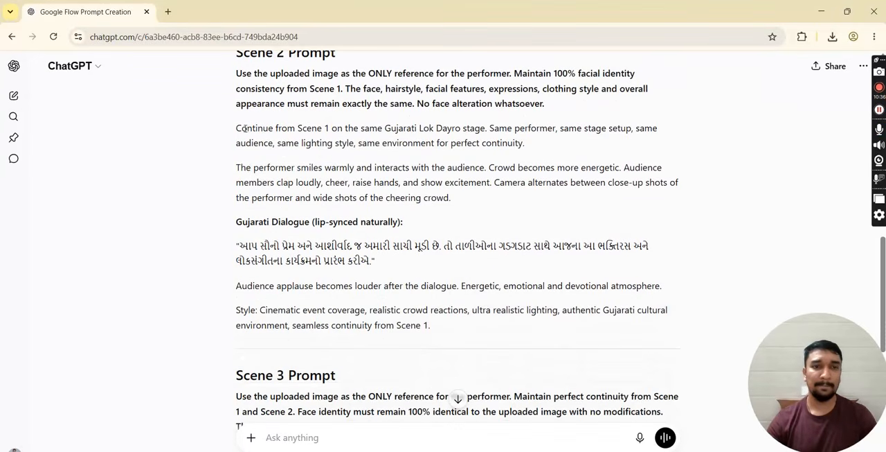
left_click_drag(238, 74, 453, 330)
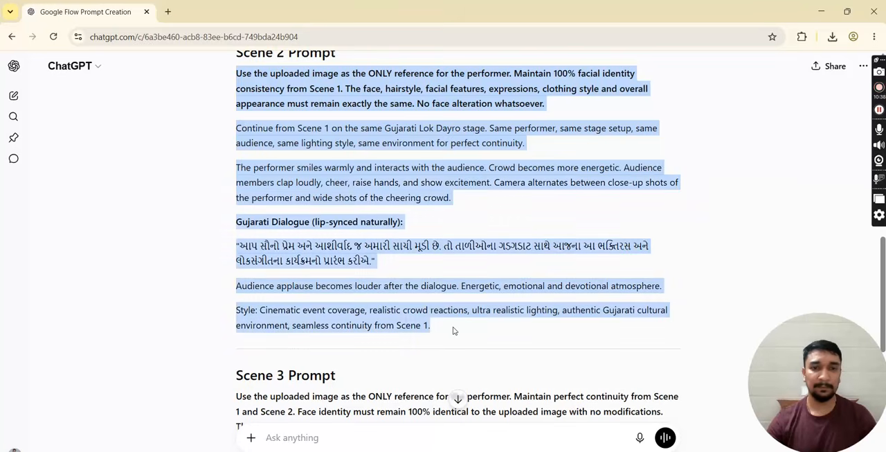
key("alt+Tab")
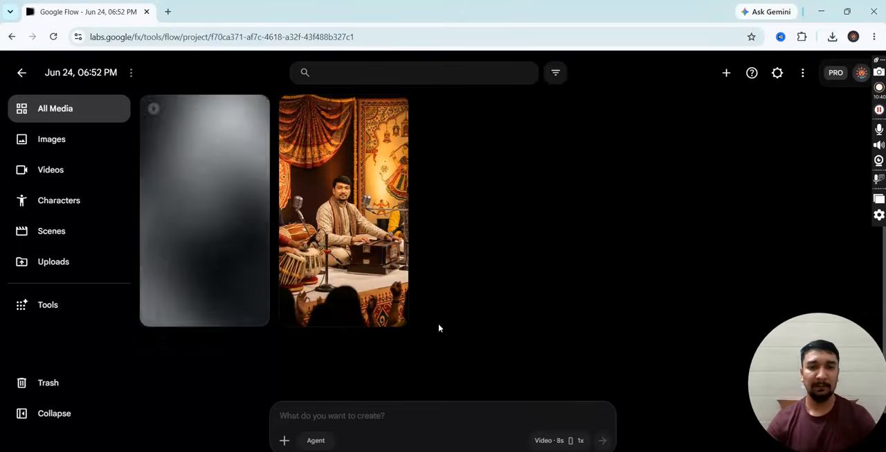
left_click(381, 415)
key("ctrl+v")
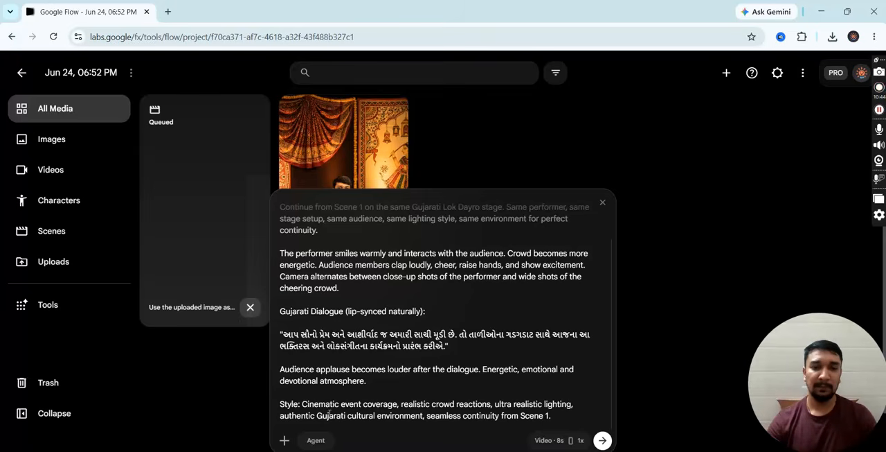
- Attach the Artist_performing_on_stage image to the Scene 2 prompt as its reference
left_click(284, 441)
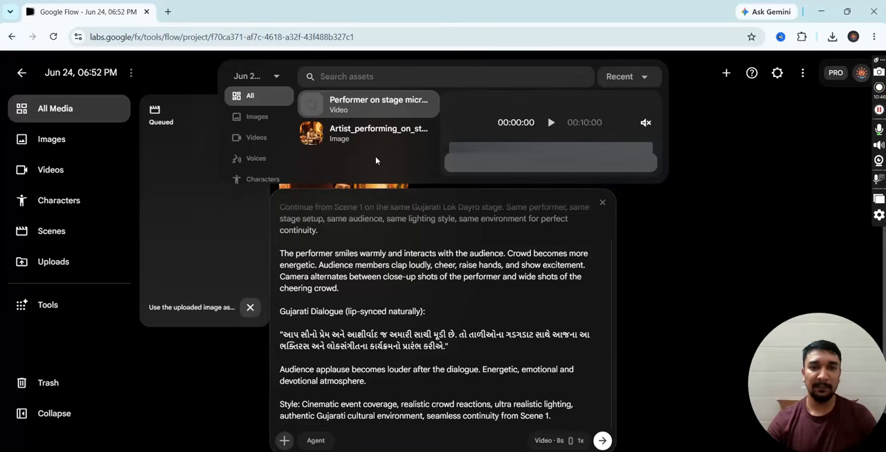
mouse_move(376, 143)
left_click(540, 166)
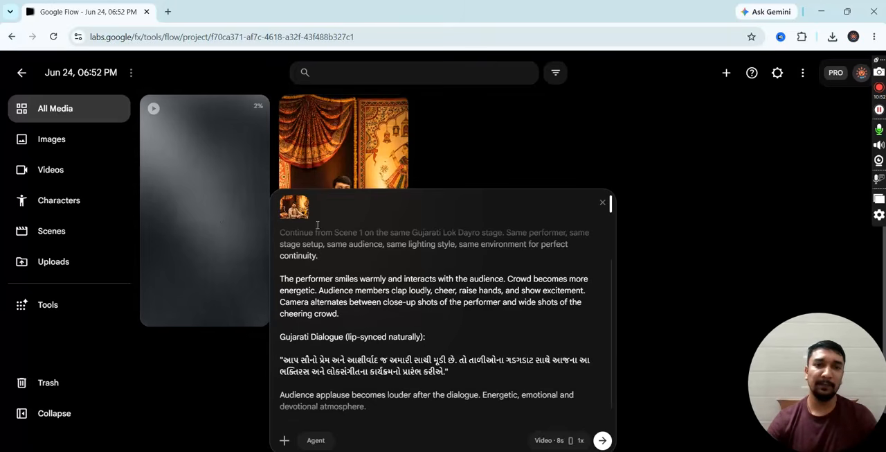
- Play the generated "Performer on stage at night" video from its beginning to review it, and return to the project's media
mouse_move(242, 145)
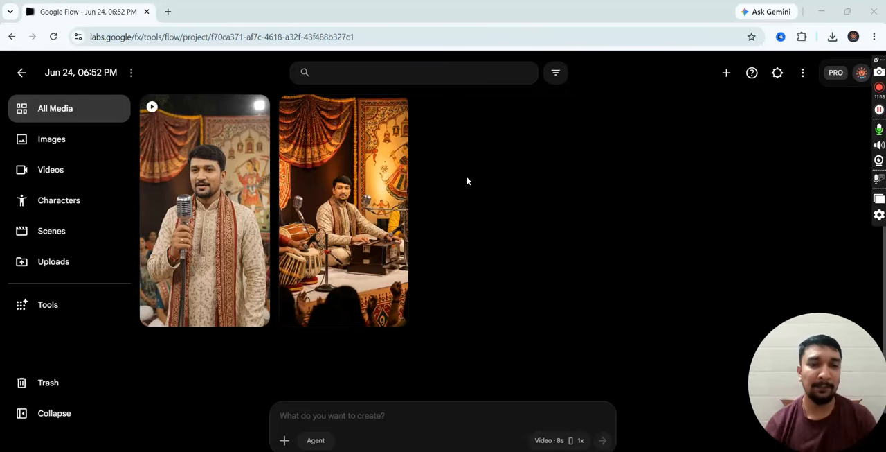
mouse_move(212, 173)
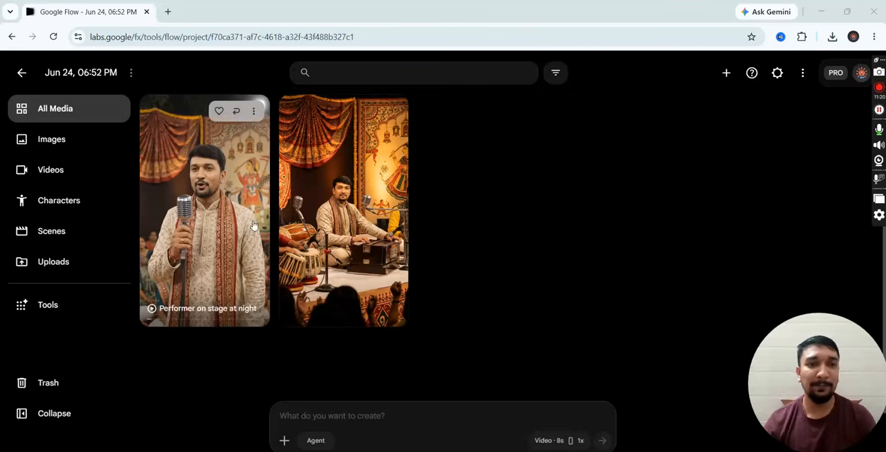
left_click(213, 175)
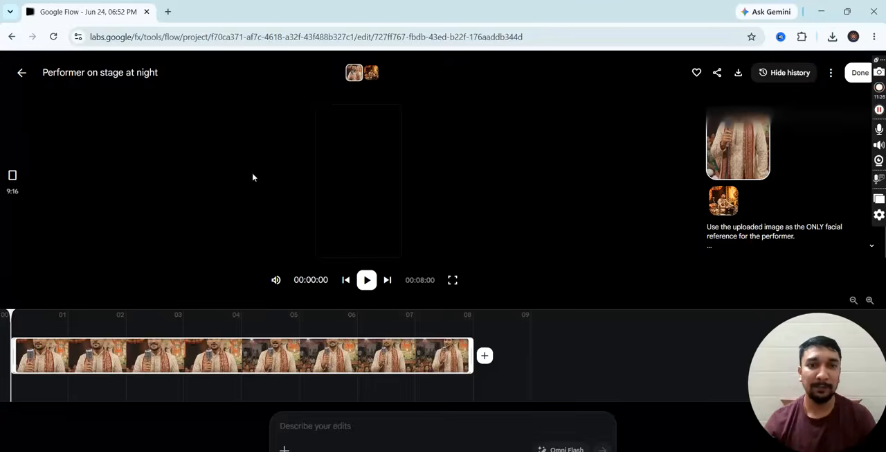
left_click(373, 278)
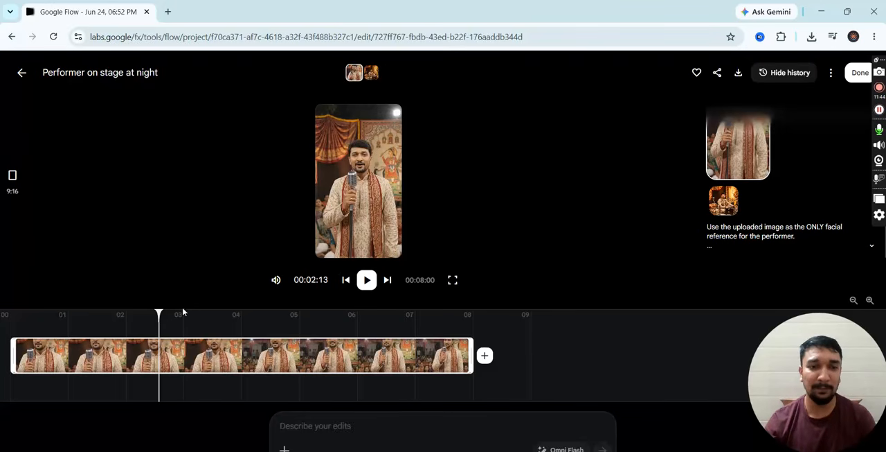
left_click_drag(52, 313, 21, 313)
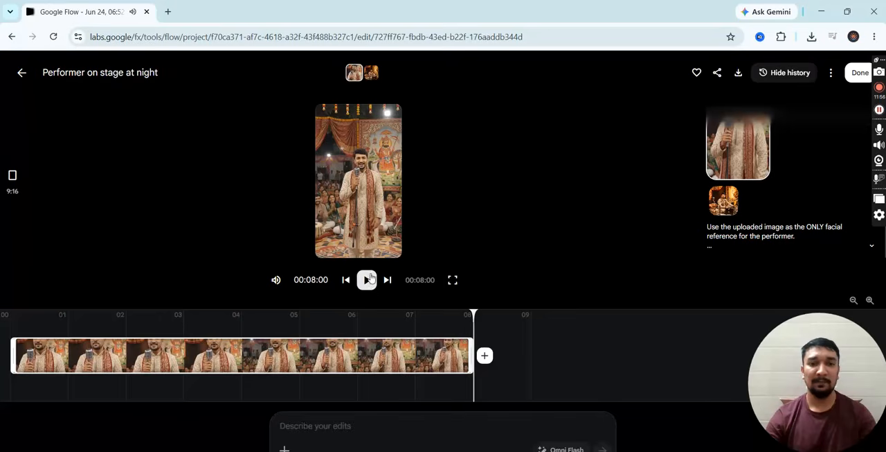
left_click(21, 74)
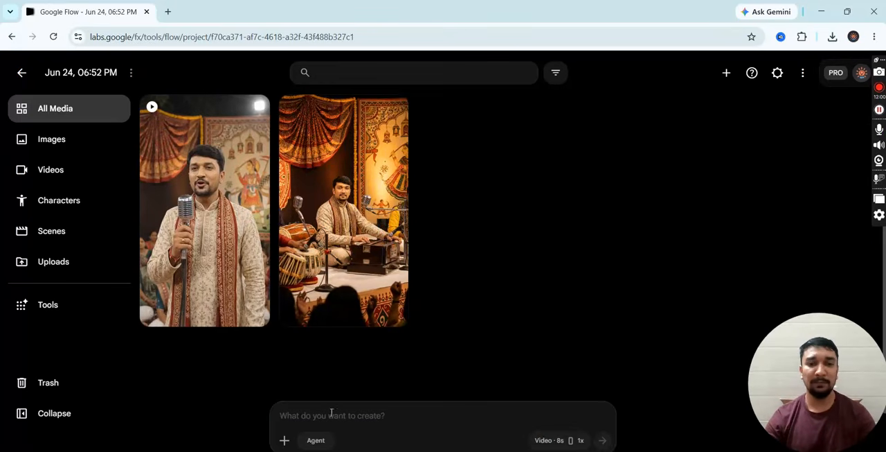
- Copy the SCENE 2 "Continuation of Scene 1" prompt from ChatGPT into the Google Flow prompt and attach the Artist_performing_on_stage image
key("alt+Tab")
scroll(475, 304, "down", 3)
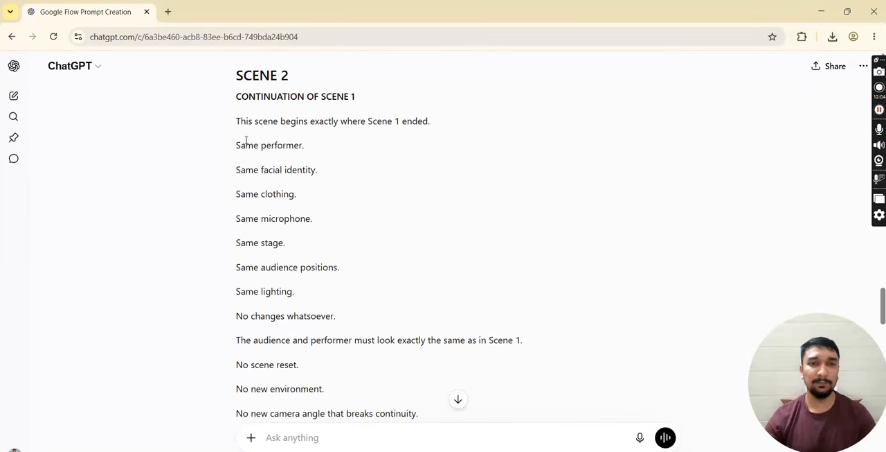
scroll(328, 152, "down", 10)
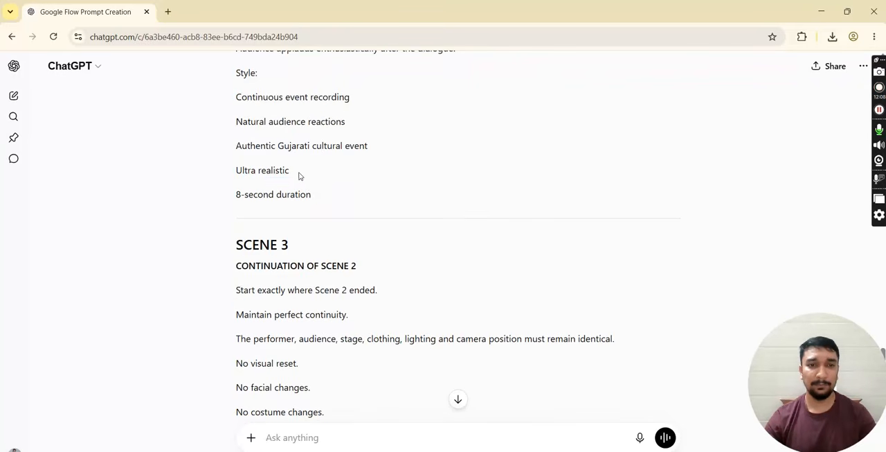
left_click(299, 176, "shift")
key("alt+Tab")
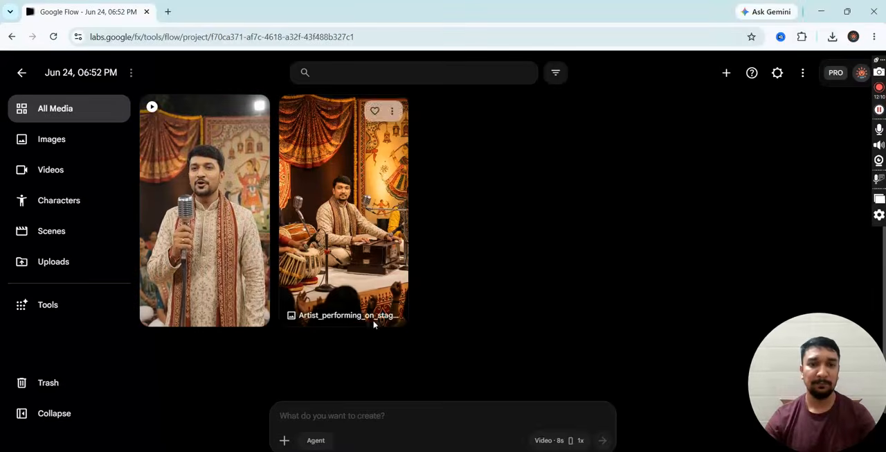
key("ctrl+v")
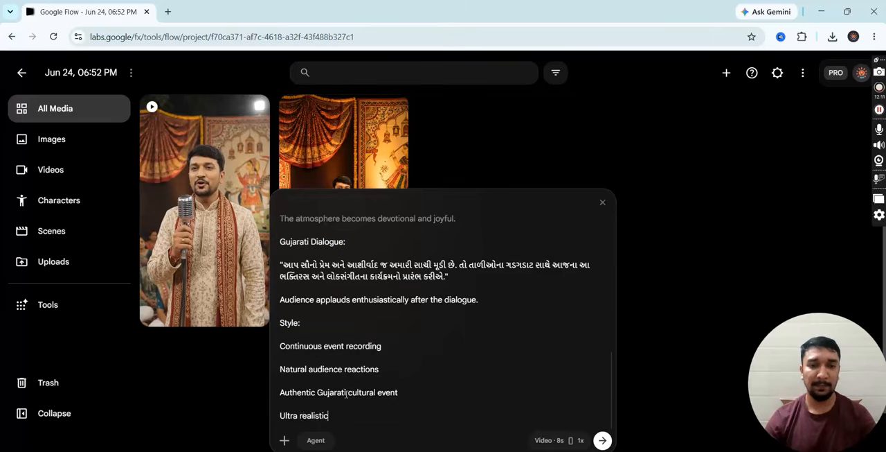
left_click(284, 439)
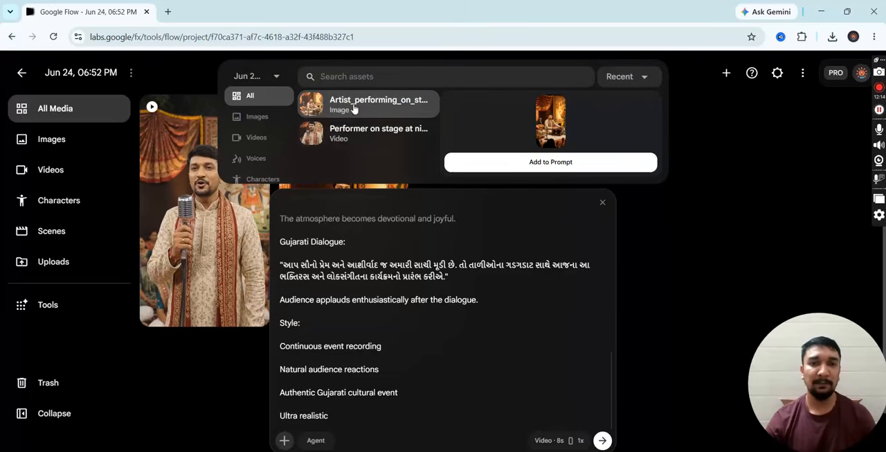
left_click(521, 169)
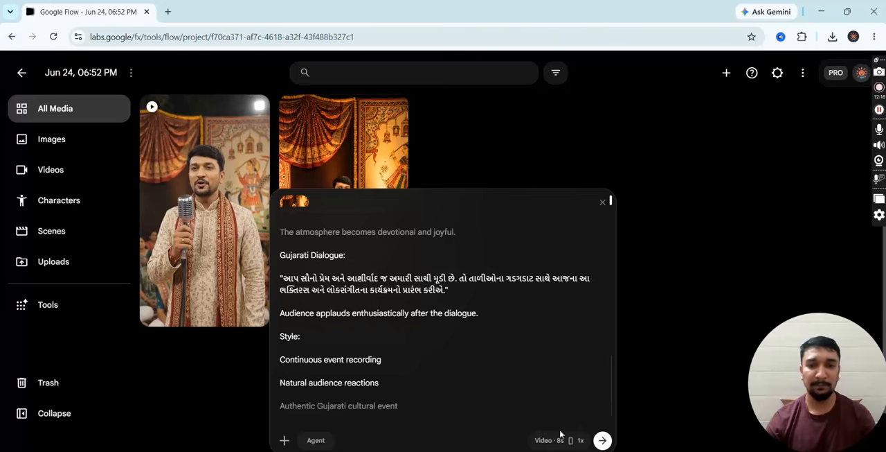
- Generate the Scene 2 video, and copy the SCENE 3 "Continuation of Scene 2" prompt from ChatGPT into the Google Flow prompt
left_click(602, 441)
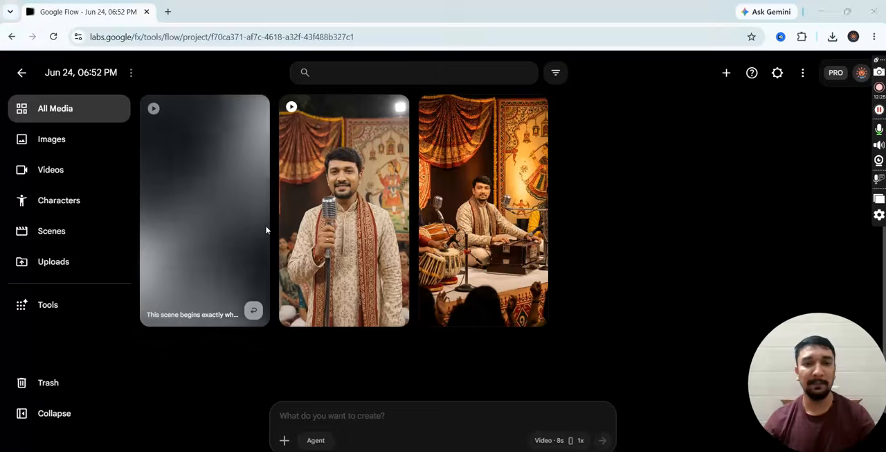
key("alt+Tab")
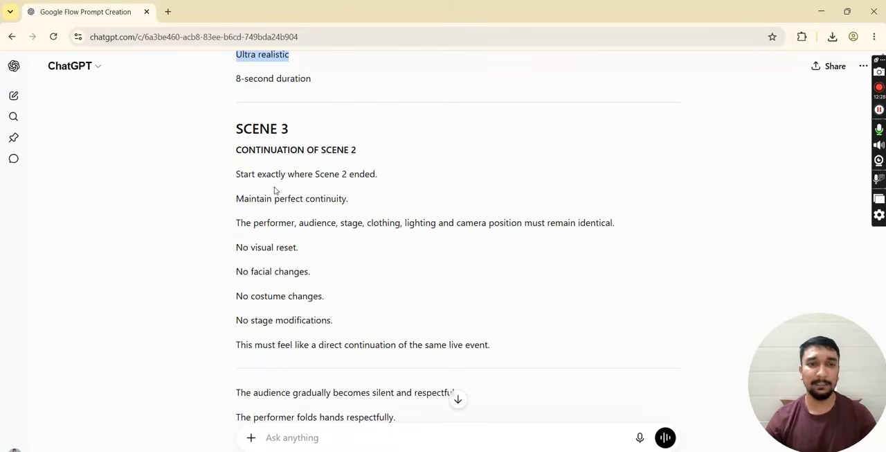
left_click_drag(237, 172, 270, 213)
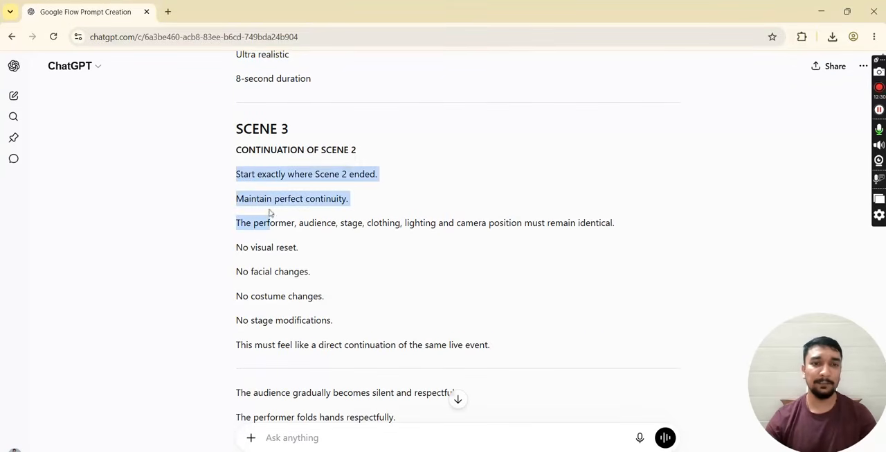
scroll(319, 250, "down", 8)
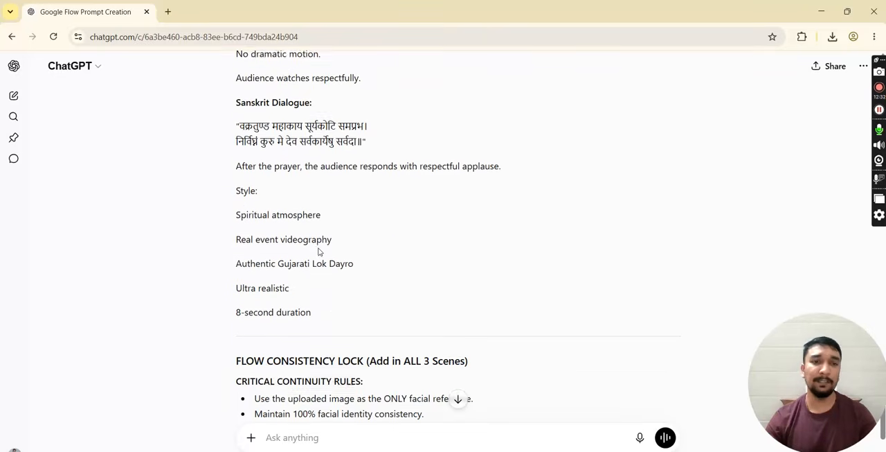
left_click_drag(310, 290, 292, 279)
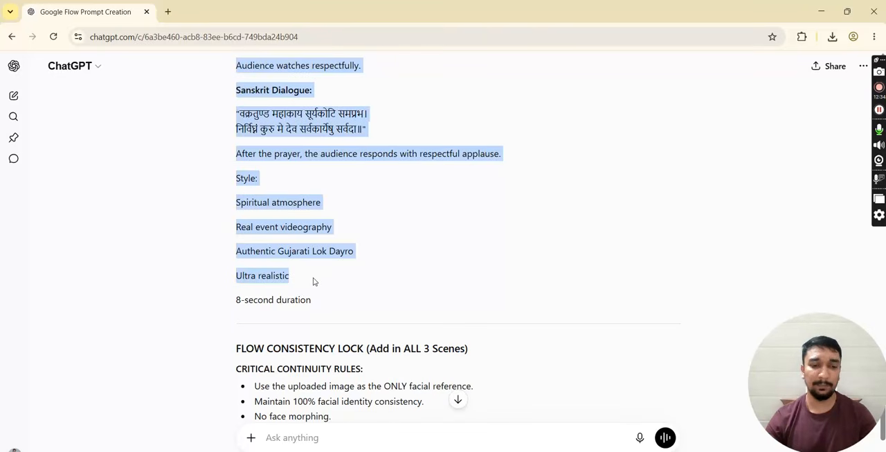
key("alt+Tab")
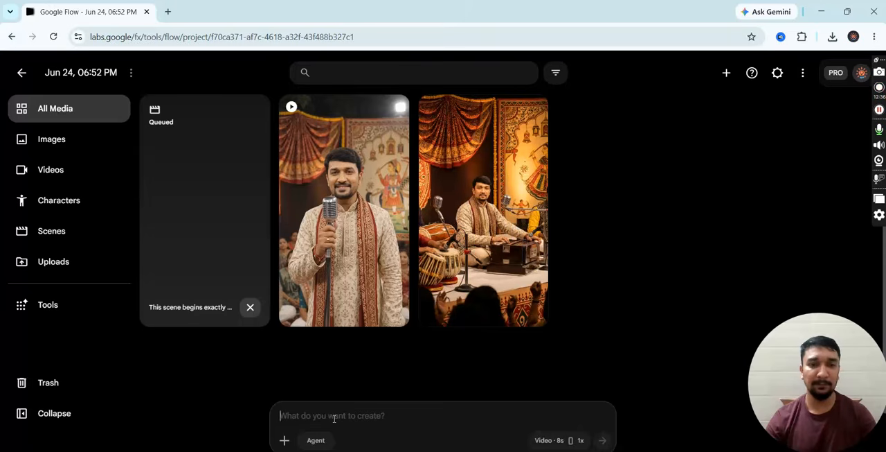
left_click(354, 411)
key("ctrl+v")
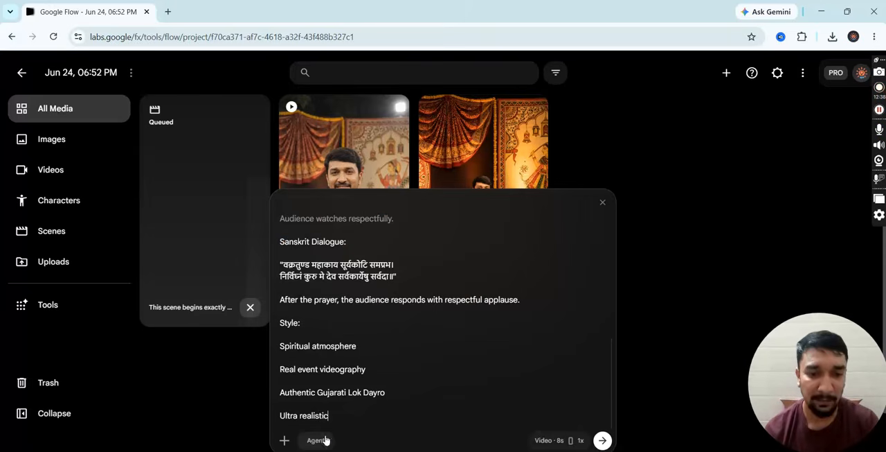
- Attach the Artist_performing_on_stage image to the Scene 3 prompt as its reference
left_click(284, 440)
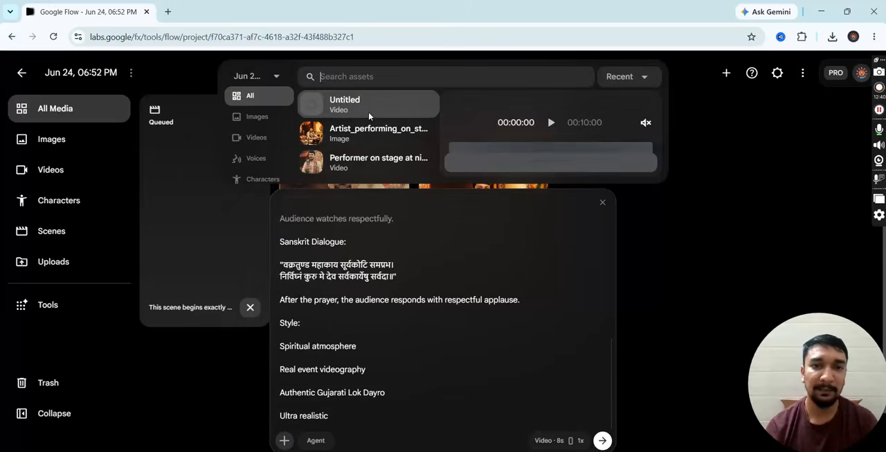
left_click(367, 135)
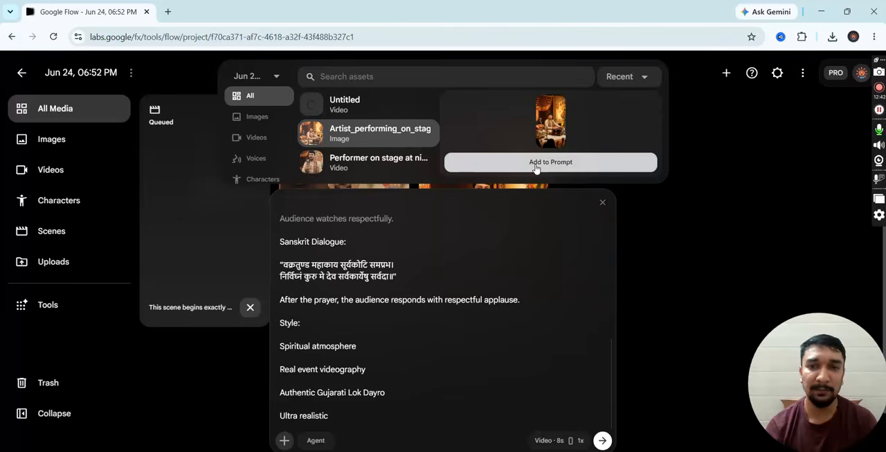
left_click(540, 162)
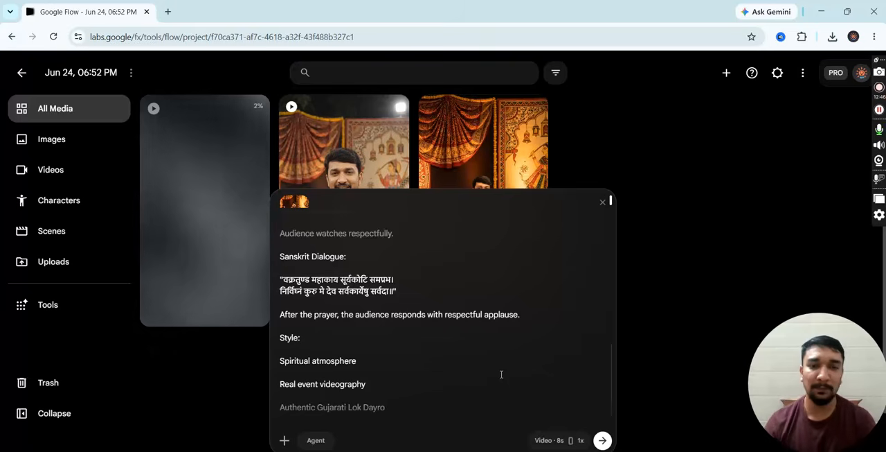
- Set the Scene 3 video's duration to 10s, check the prompt text through to its end, and generate the video
left_click(552, 440)
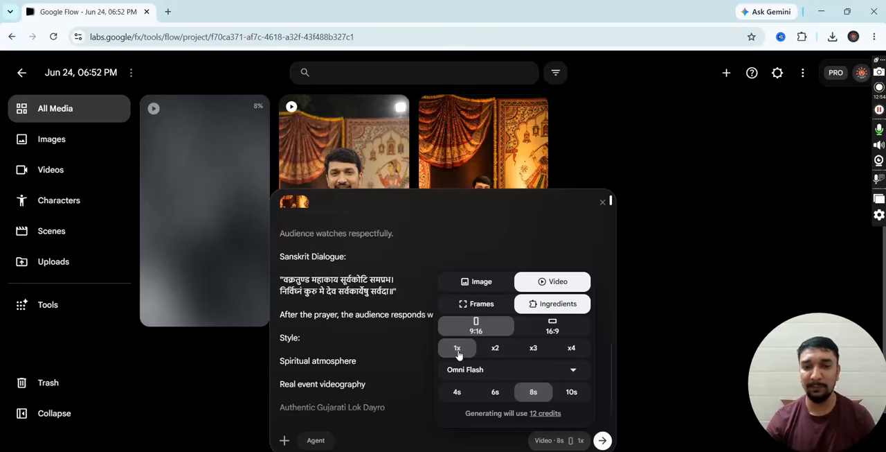
left_click(571, 392)
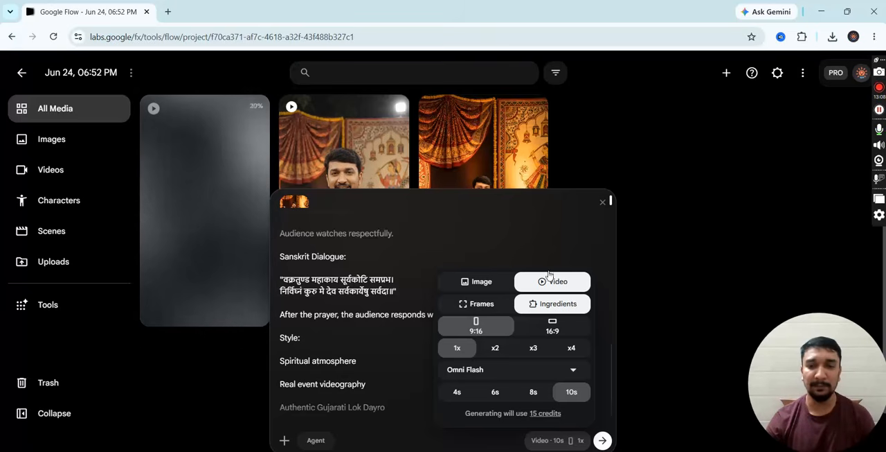
left_click(540, 227)
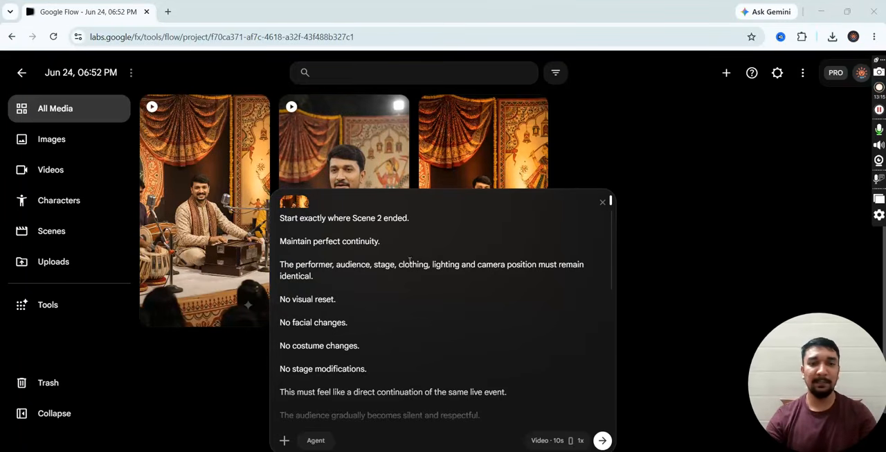
scroll(410, 261, "down", 2)
scroll(409, 260, "down", 4)
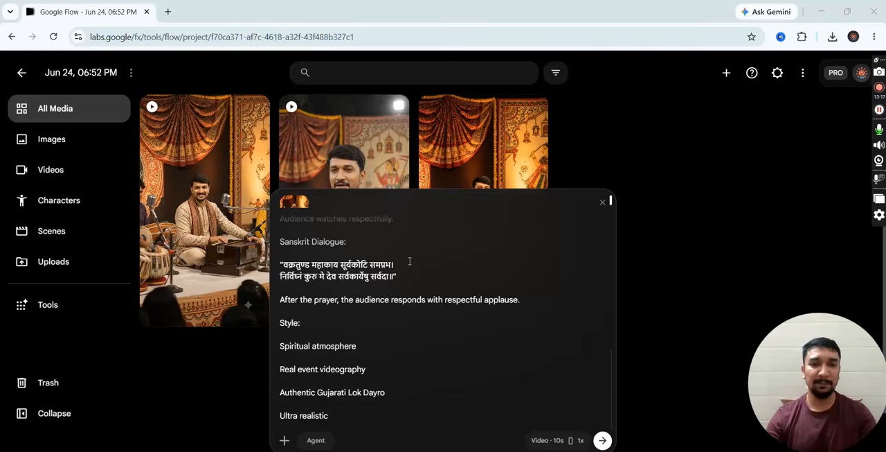
left_click(602, 440)
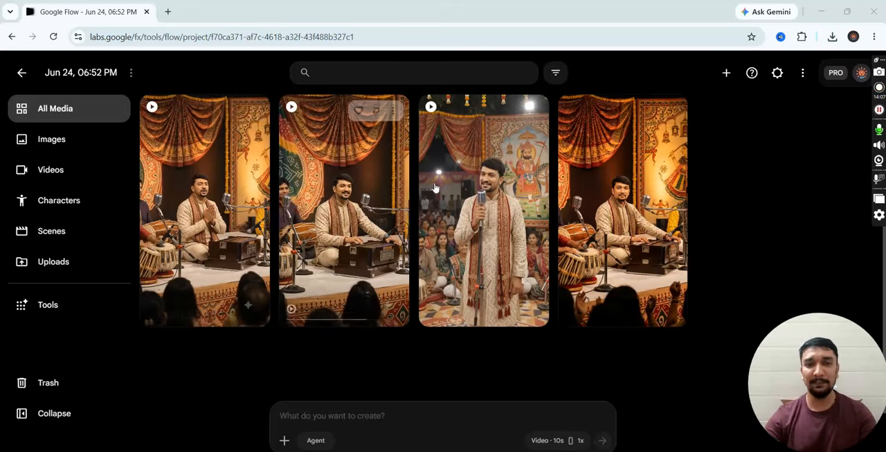
- Open the "Performer on stage at night" video for editing and add the "Untitled" Scene 2 video as a clip after it
left_click(488, 172)
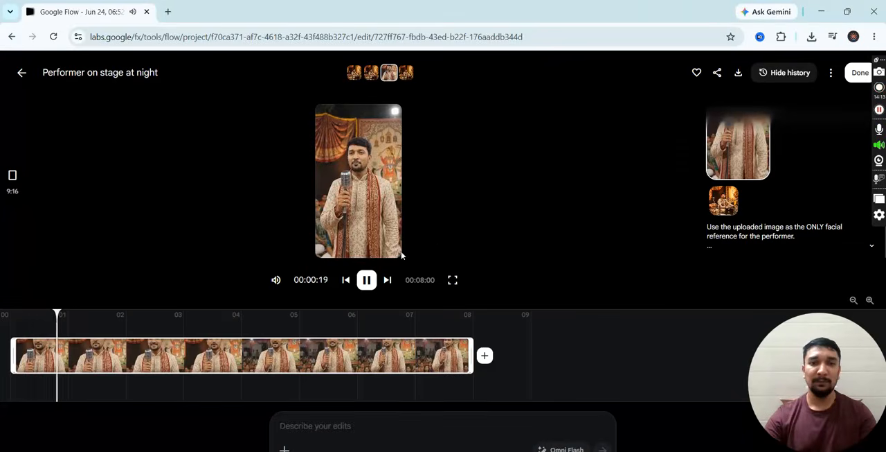
left_click(367, 280)
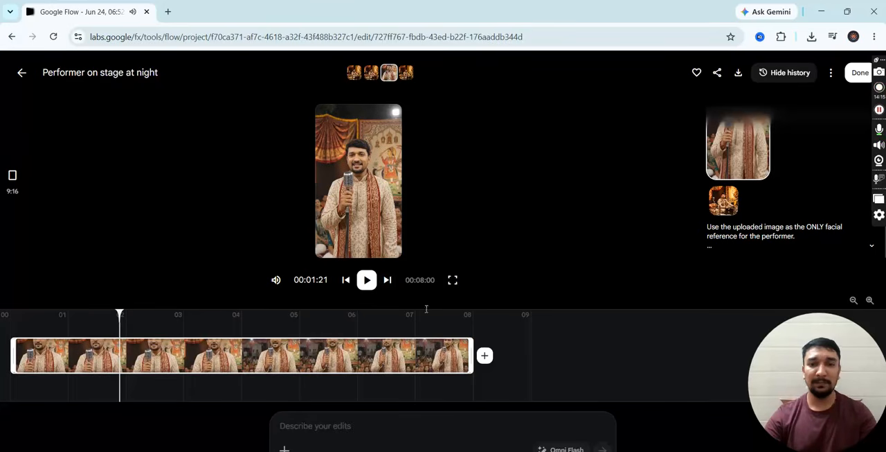
left_click(485, 357)
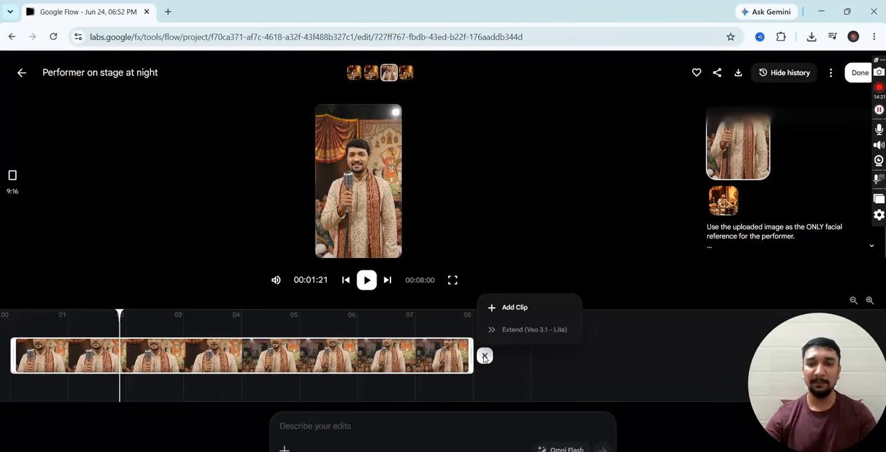
left_click(516, 308)
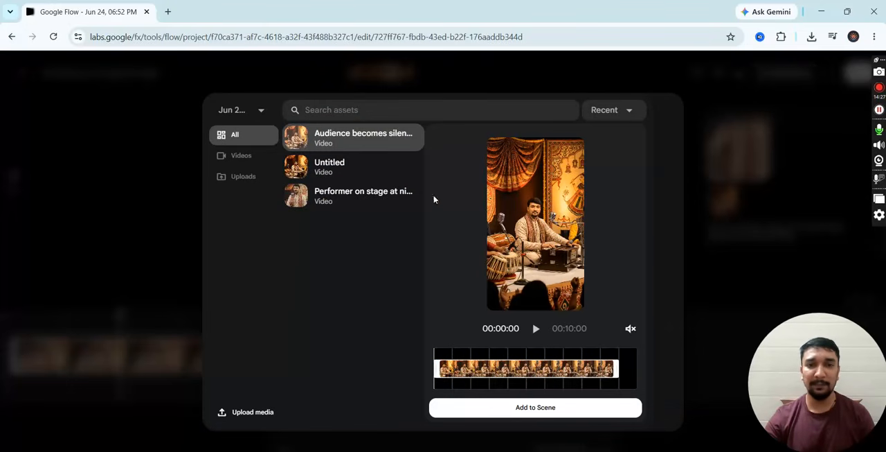
left_click(253, 162)
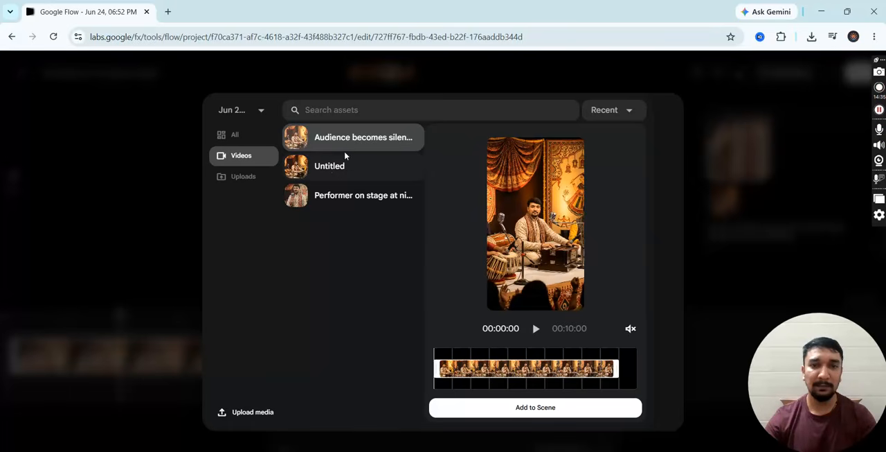
left_click(341, 169)
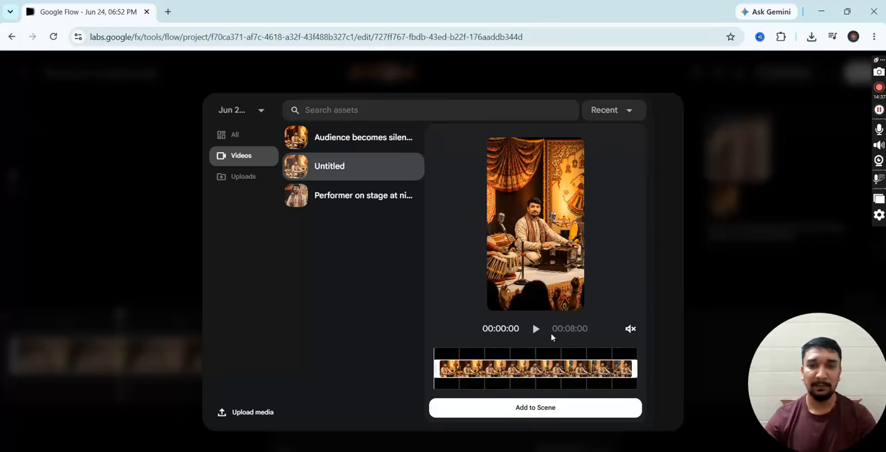
left_click(543, 410)
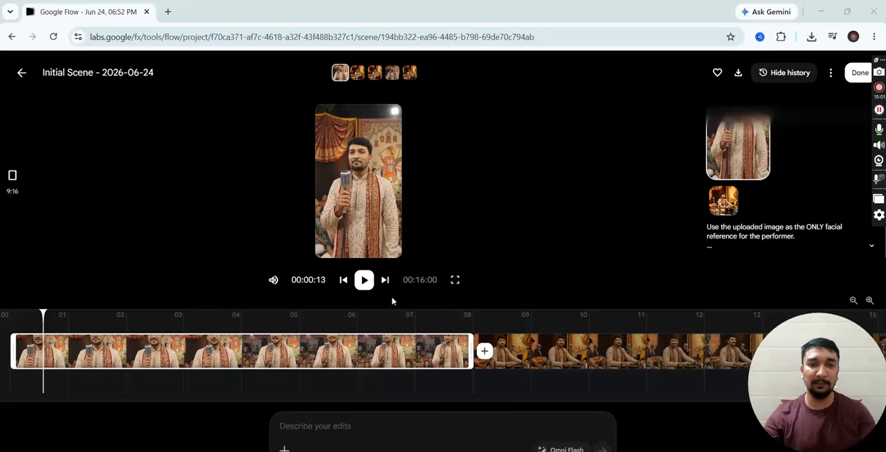
- Play the combined two-clip scene to review it, and check the first and second clips on the timeline
left_click(365, 280)
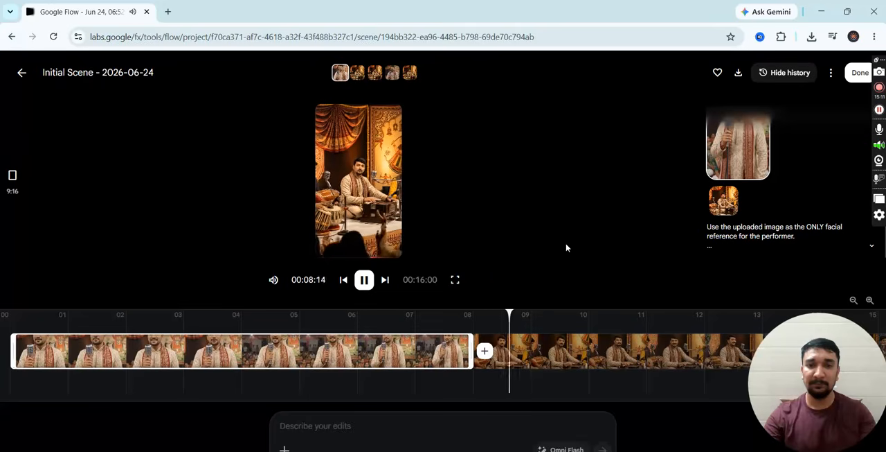
left_click(365, 280)
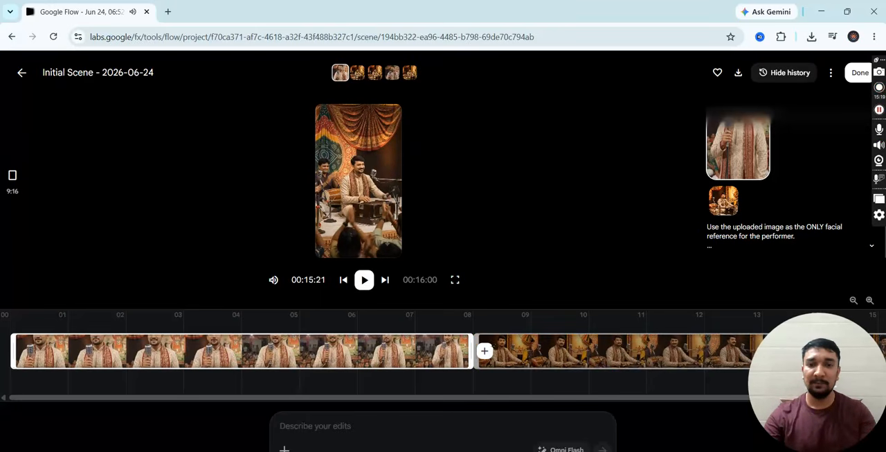
left_click(572, 344)
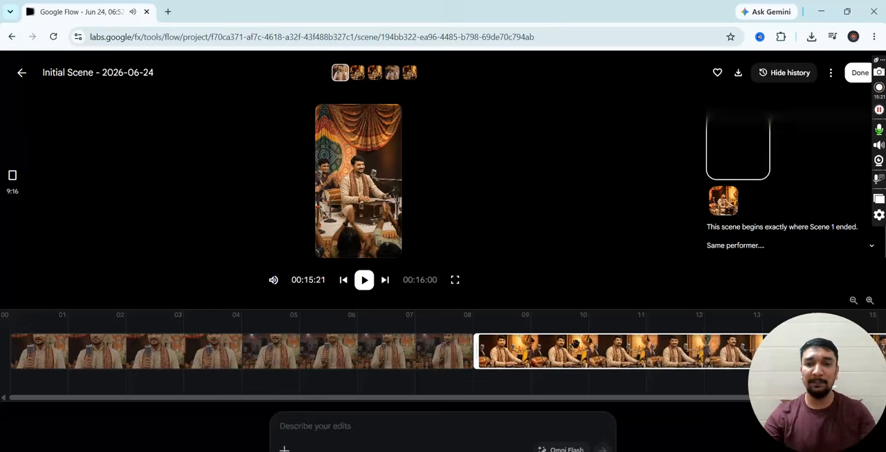
left_click(402, 351)
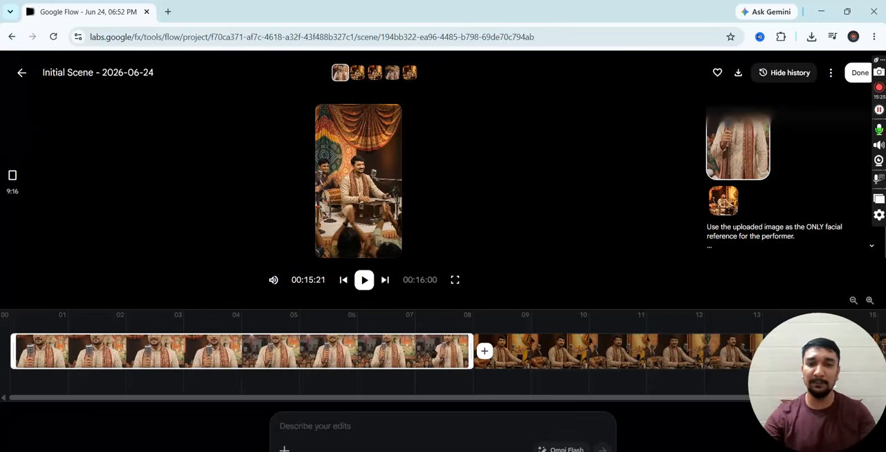
left_click(572, 354)
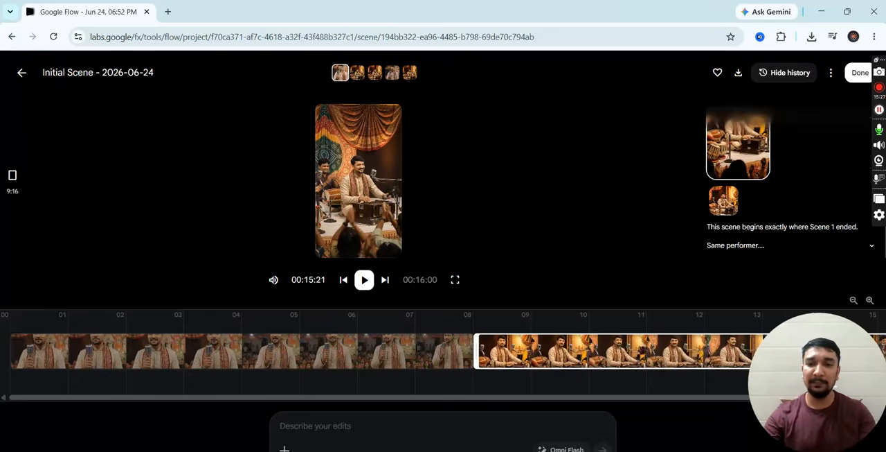
- Add the "Audience becomes silen..." Scene 3 video as the third clip after Scene 2, and look over the timeline
left_click_drag(581, 397, 675, 399)
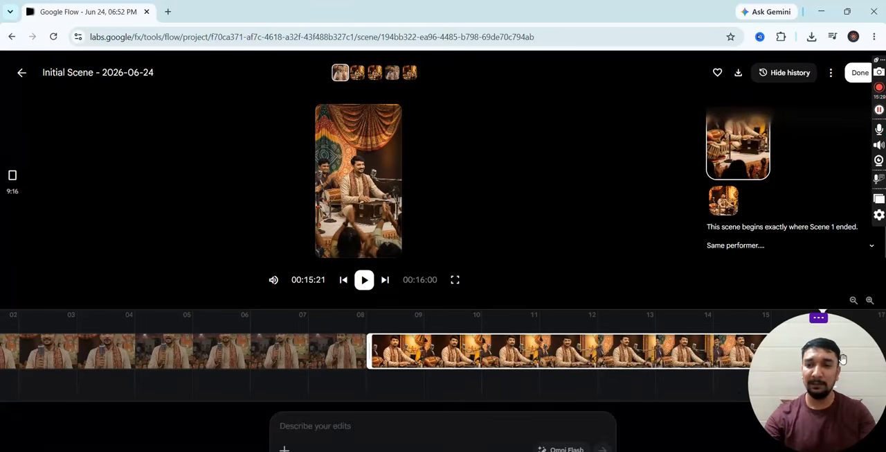
left_click_drag(352, 364, 100, 362)
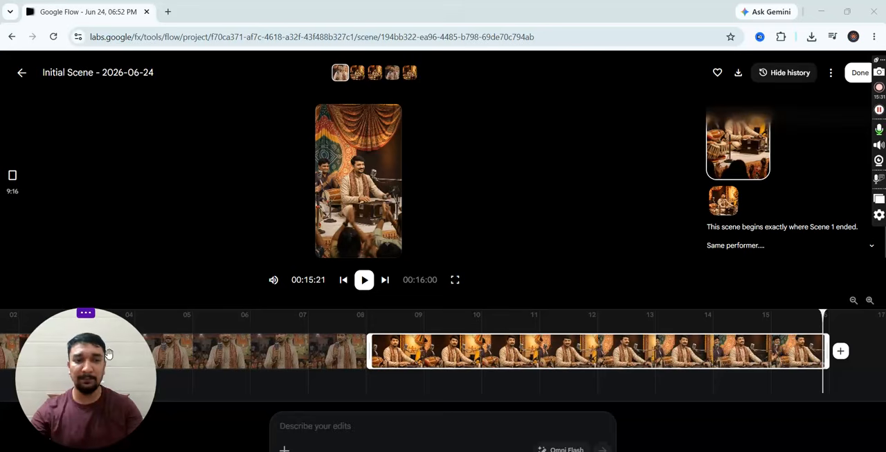
left_click(840, 352)
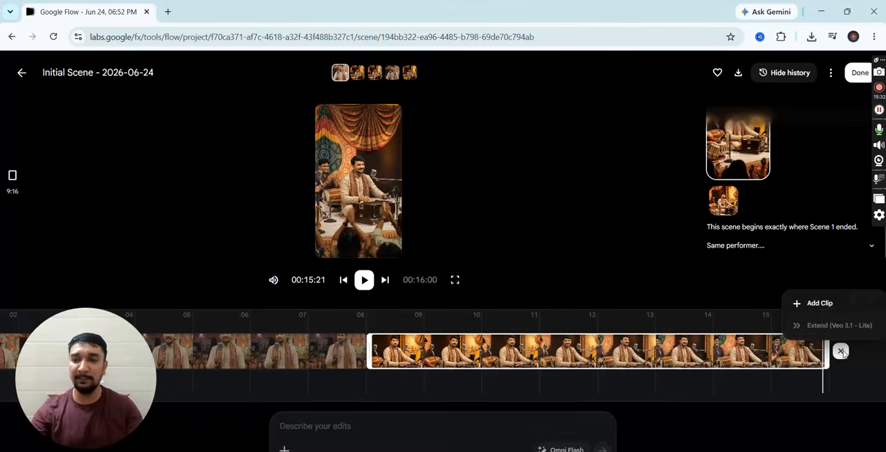
left_click(820, 305)
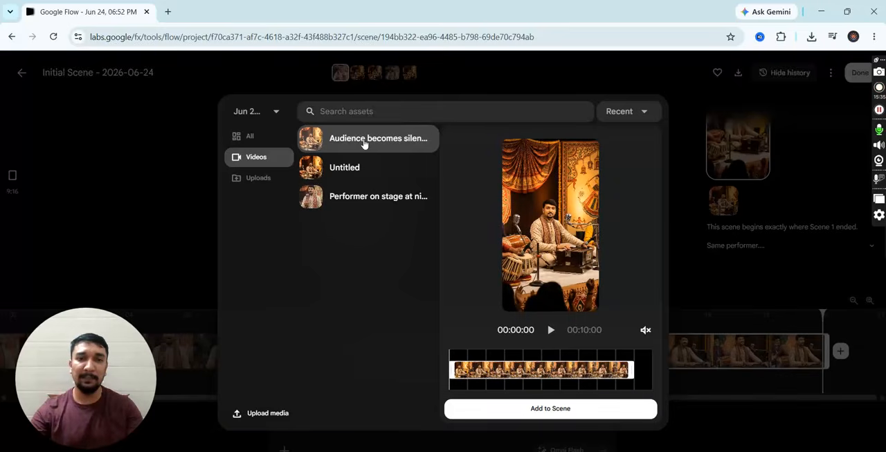
left_click(562, 408)
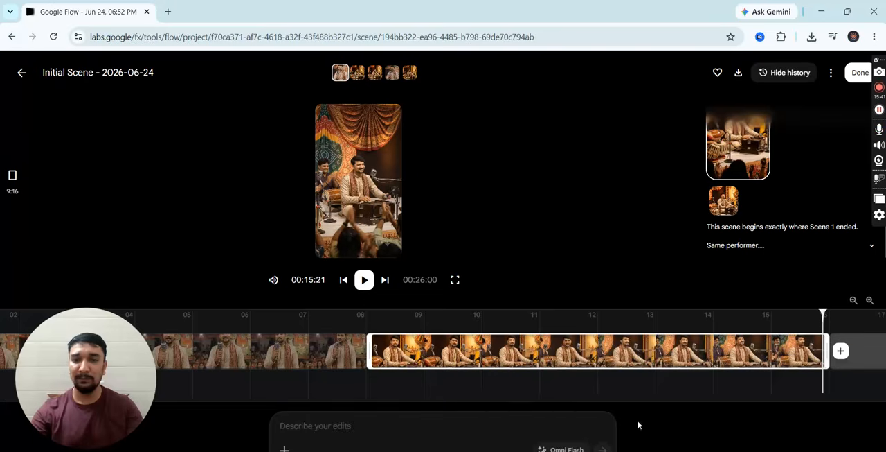
left_click_drag(547, 396, 744, 391)
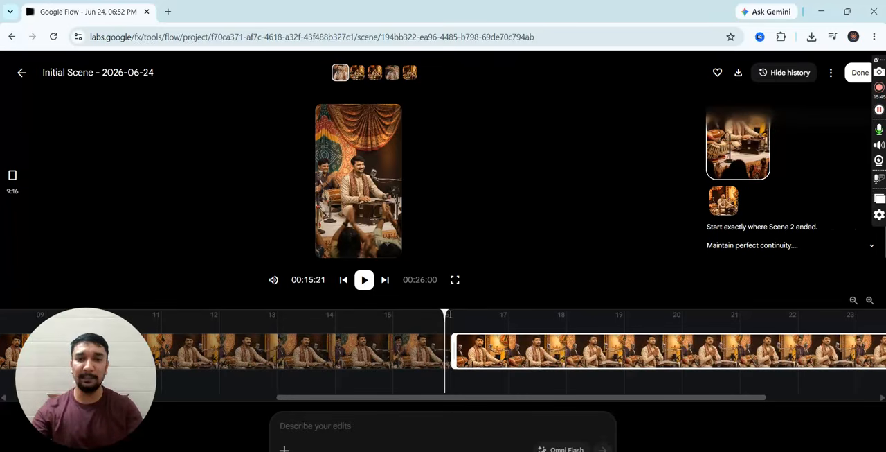
left_click_drag(448, 399, 177, 386)
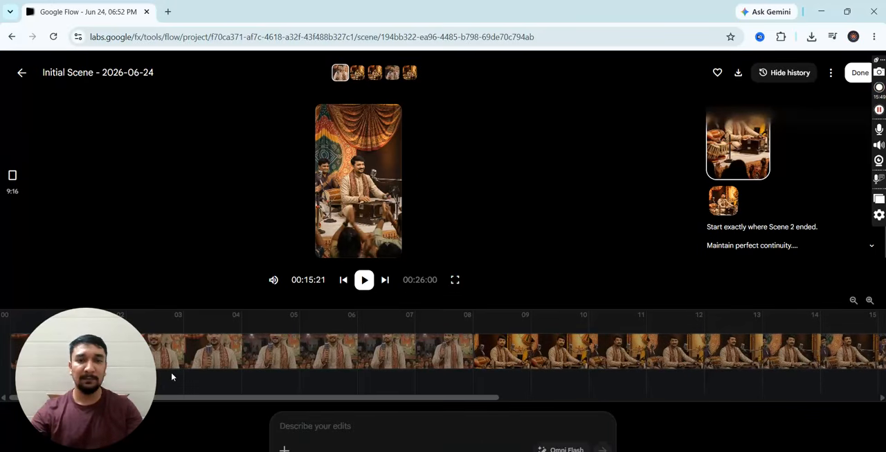
left_click_drag(111, 360, 854, 380)
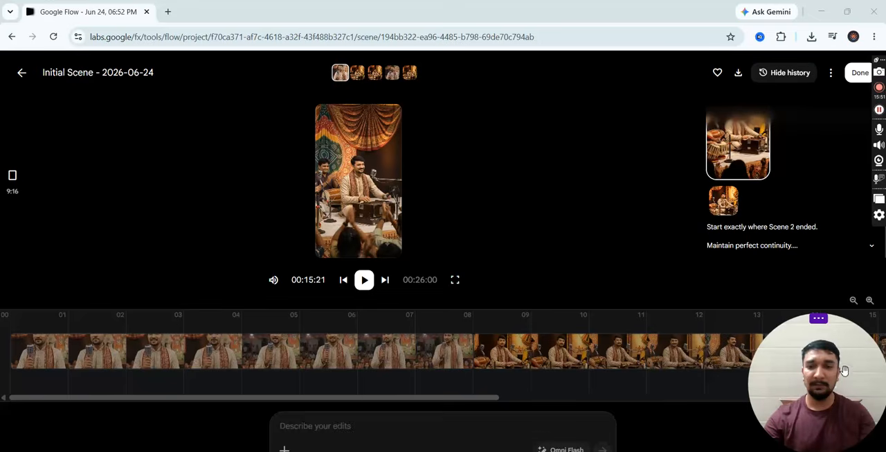
- Play part of the three-clip scene, and look at the options for adding or extending a clip after the first one
left_click(364, 279)
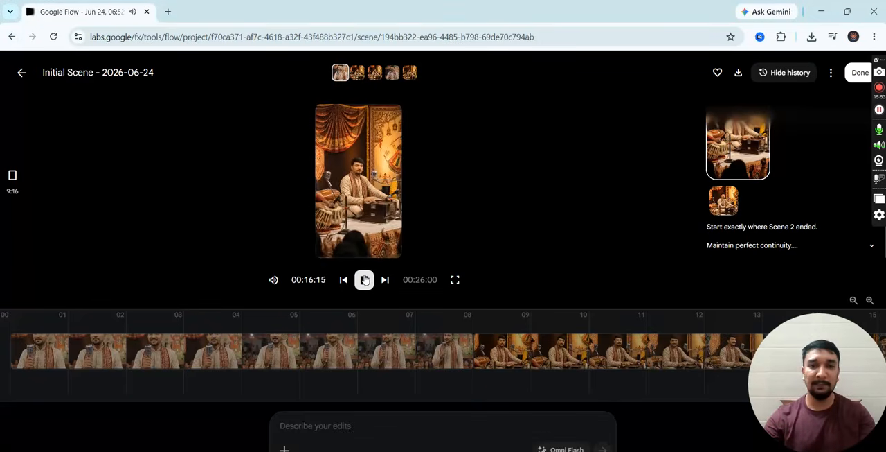
left_click(365, 279)
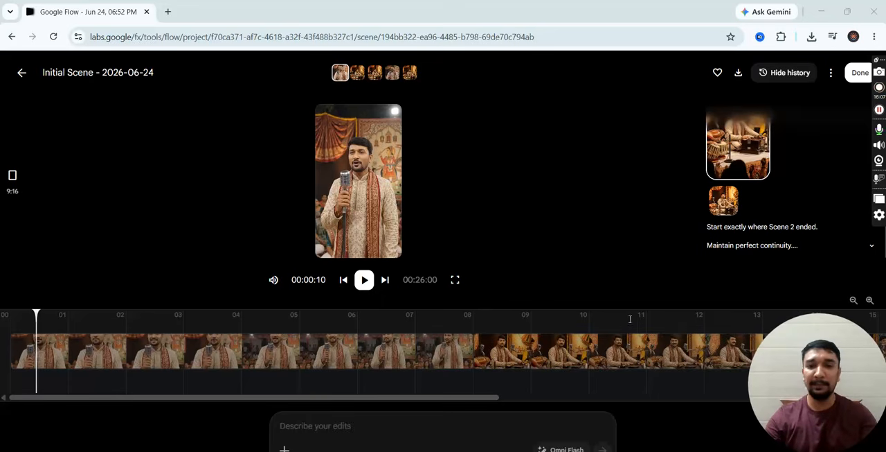
left_click(447, 350)
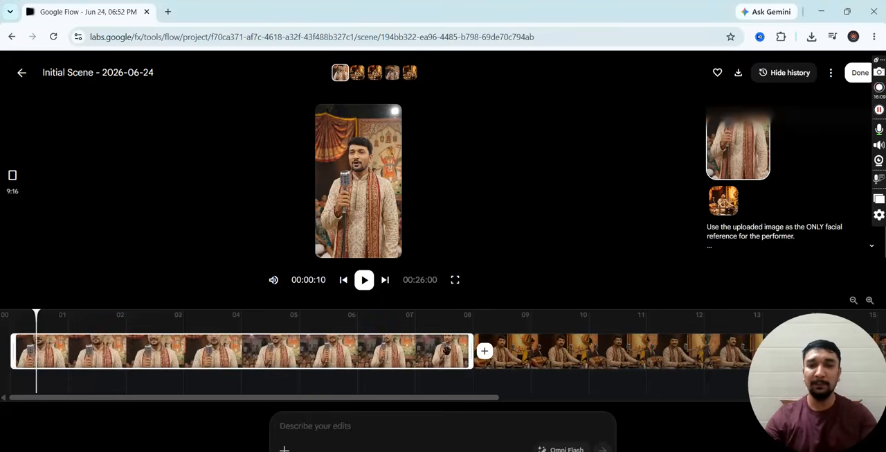
left_click(485, 352)
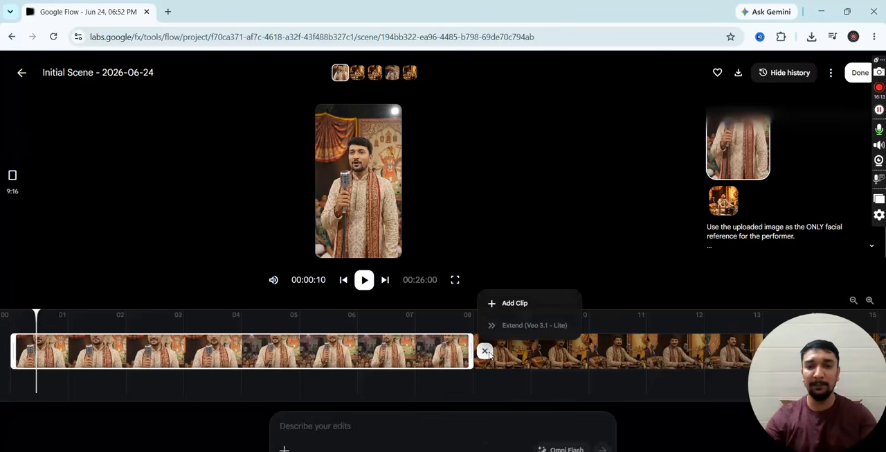
left_click(547, 241)
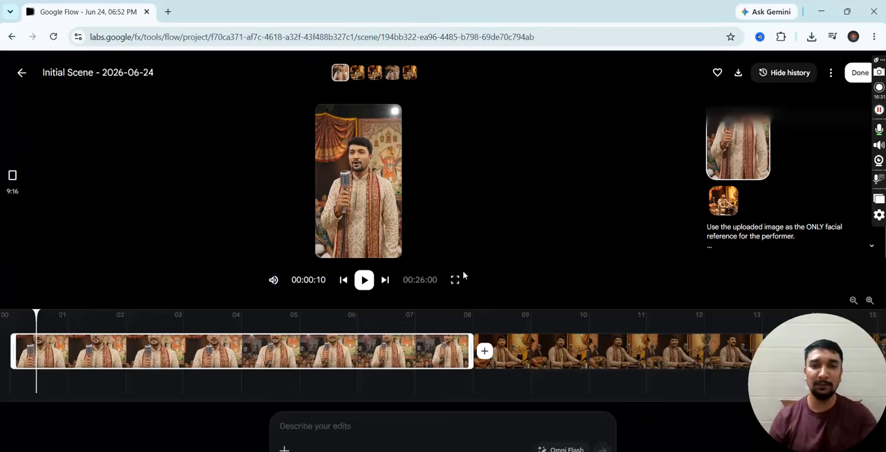
- Play the joined three-clip scene through from near its start to review the whole video
mouse_move(350, 216)
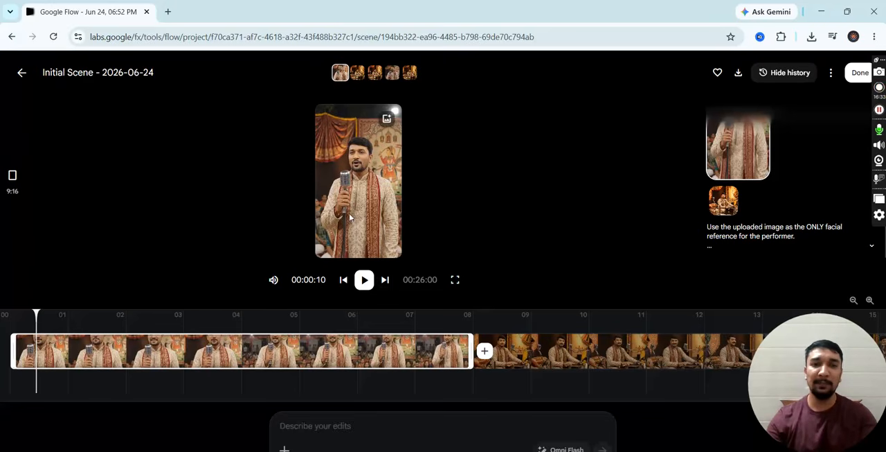
left_click(365, 280)
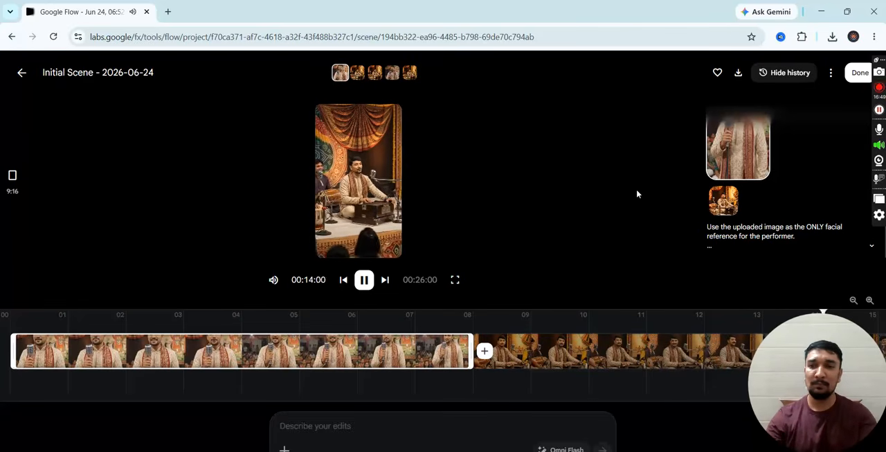
left_click(367, 280)
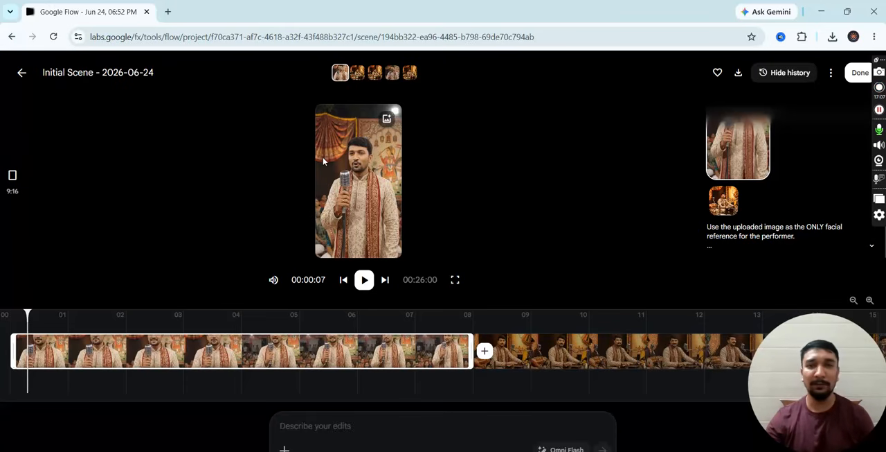
- Download the joined scene as an MP4 file and review the downloaded video in VLC media player
left_click(739, 75)
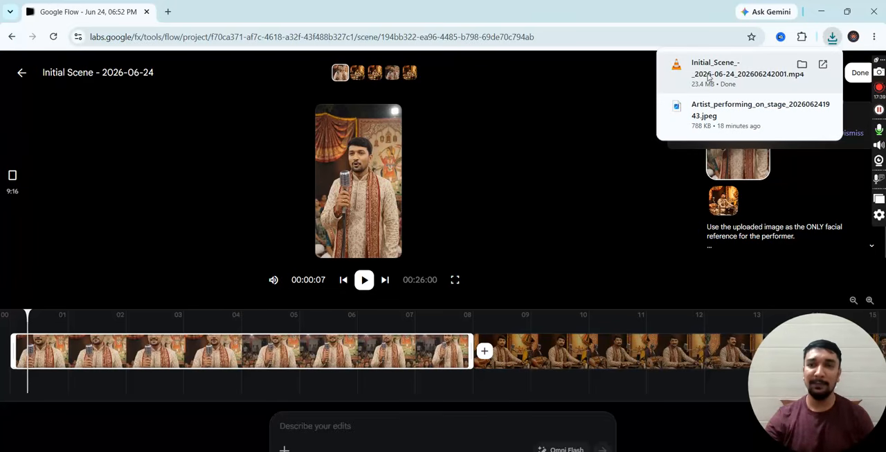
left_click(718, 75)
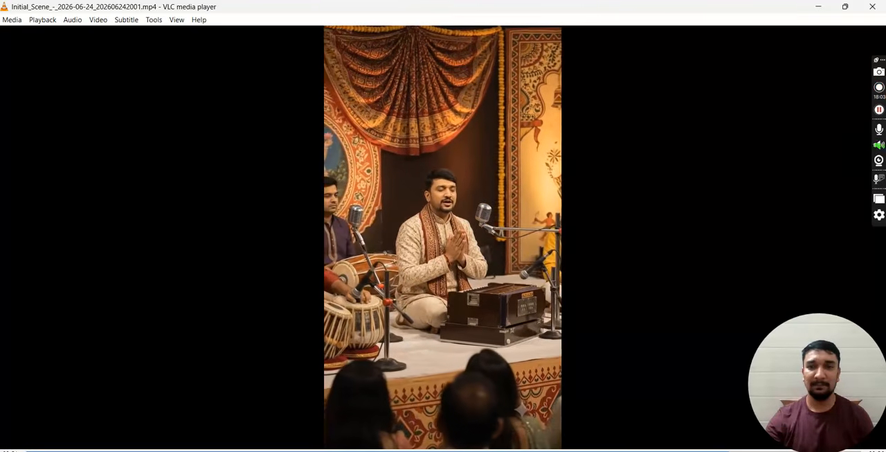
left_click(873, 8)
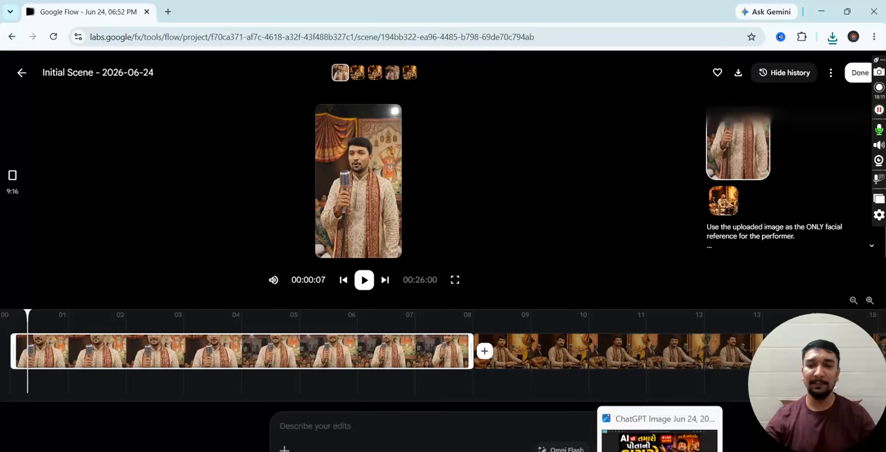
- Switch to the image viewer showing the "ChatGPT Image Jun 24, 2026, 07_07_54 PM.png" thumbnail
left_click(659, 450)
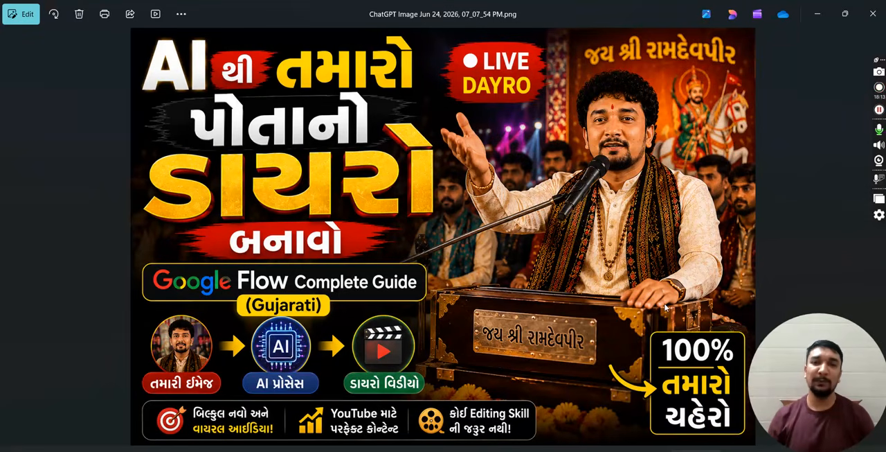